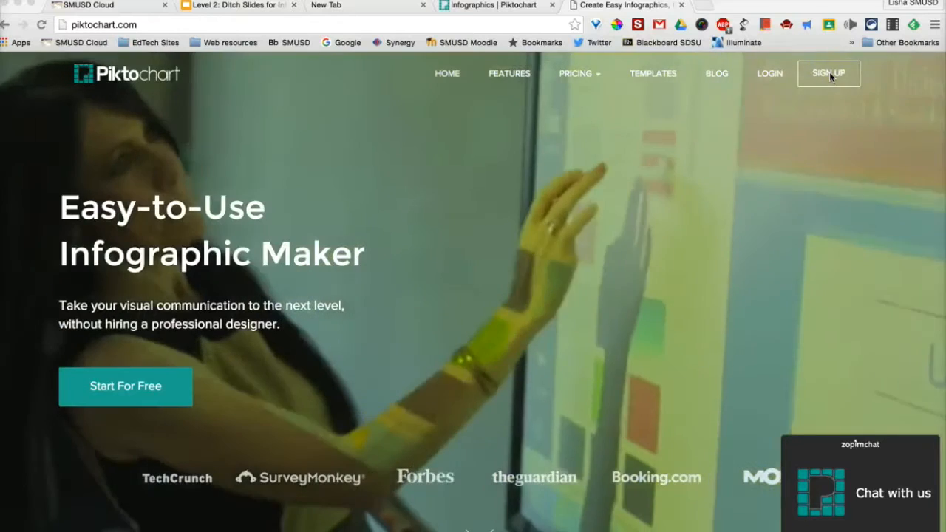
# Switch to the signed-in Piktochart page and return to the template gallery
pyautogui.click(488, 6)
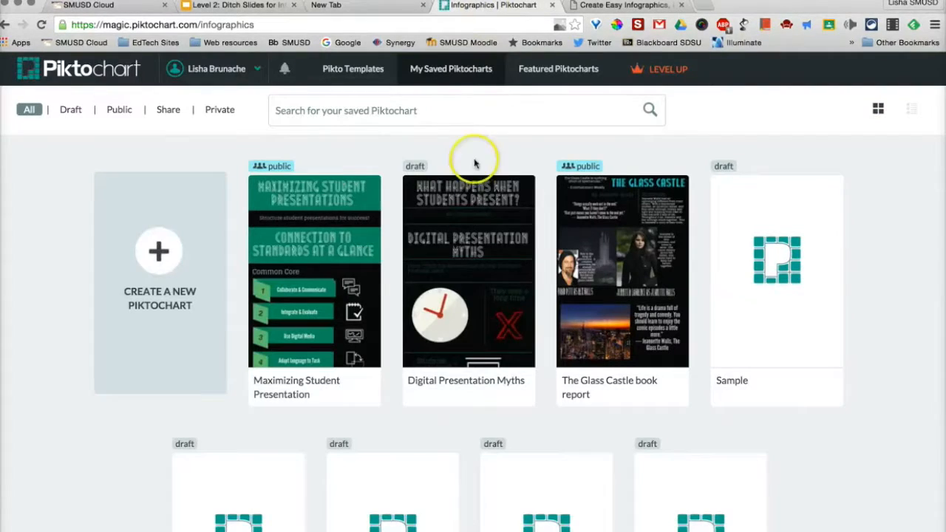
pyautogui.click(214, 69)
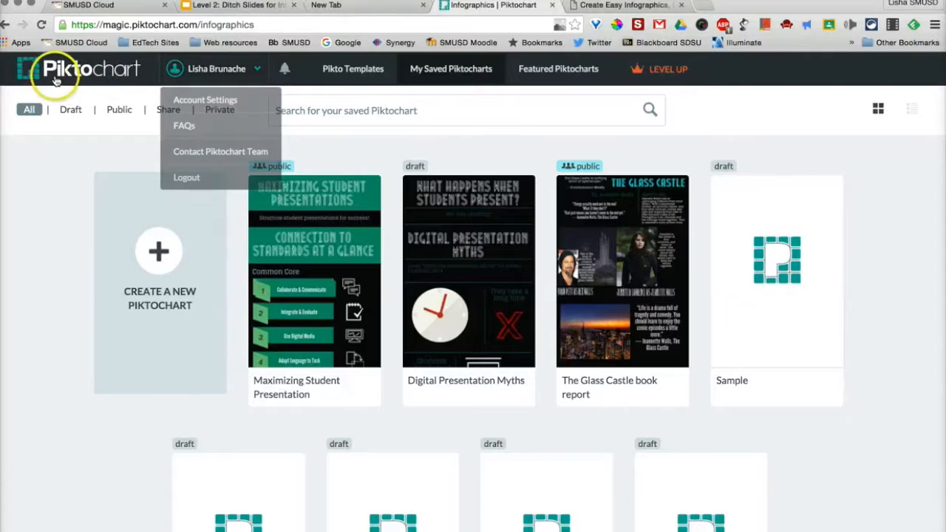
pyautogui.click(4, 24)
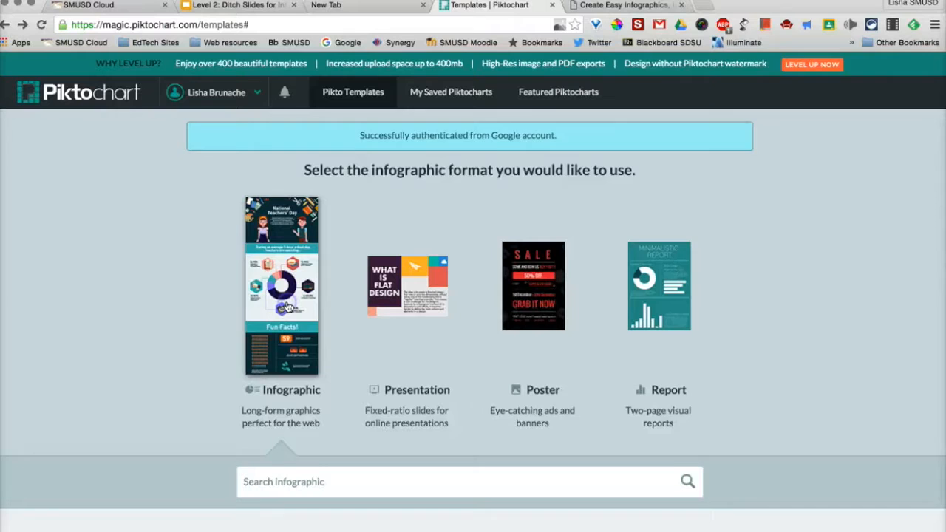
# Create a new infographic from the free Coffee vs Tea template
pyautogui.scroll(-6, 294, 332)
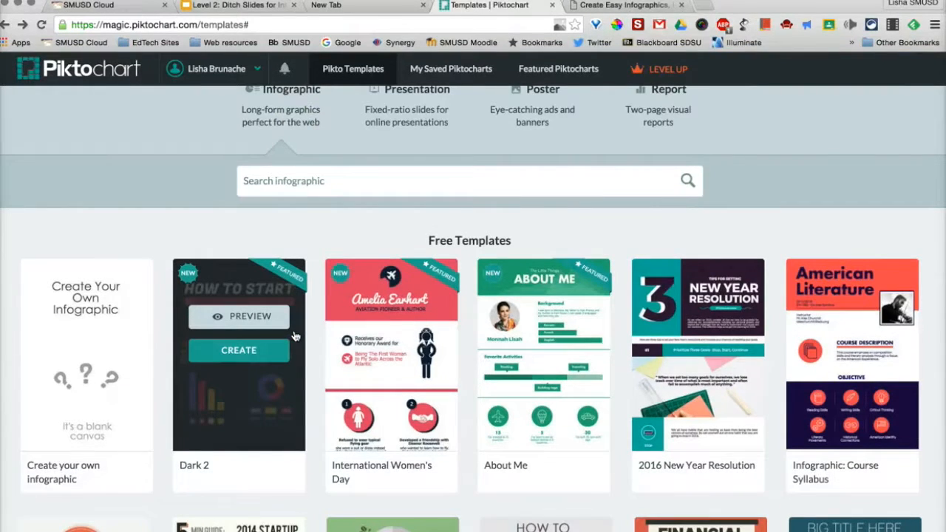
pyautogui.scroll(-2, 294, 336)
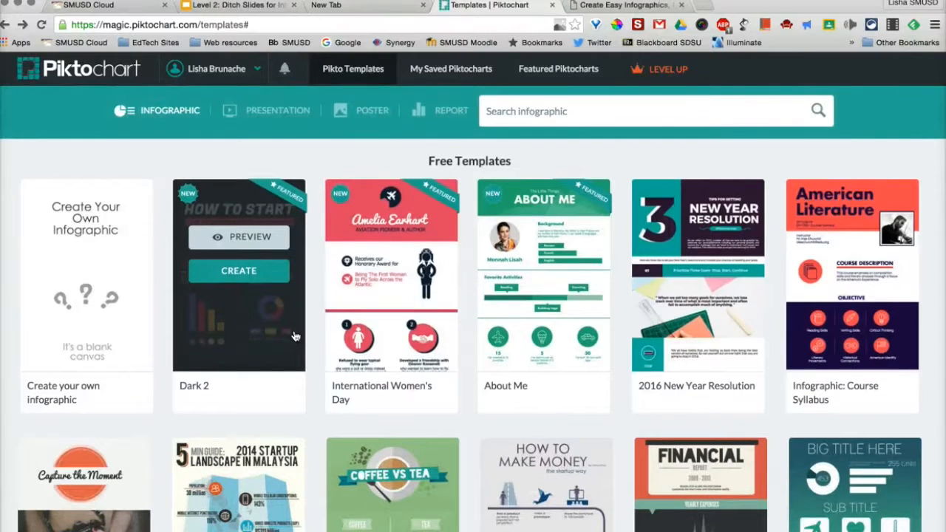
pyautogui.scroll(-3, 294, 336)
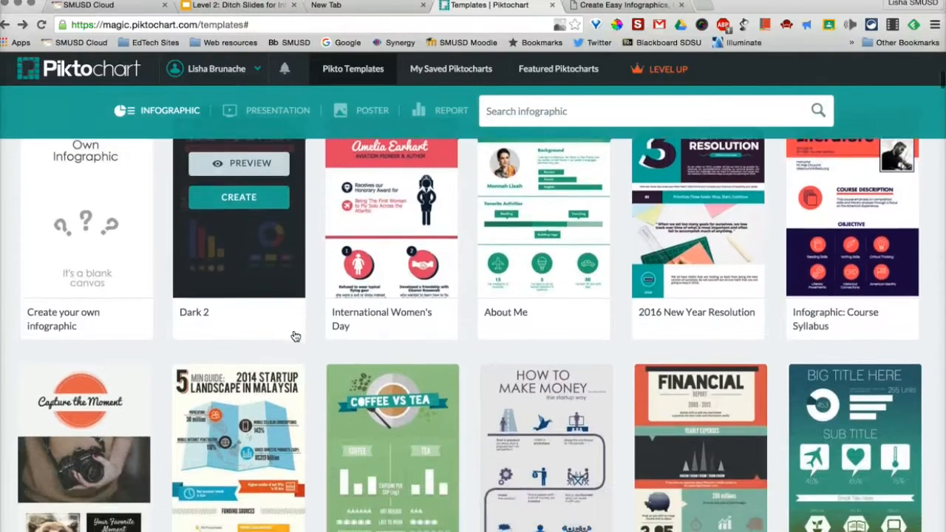
pyautogui.scroll(-1, 294, 336)
pyautogui.scroll(-2, 294, 336)
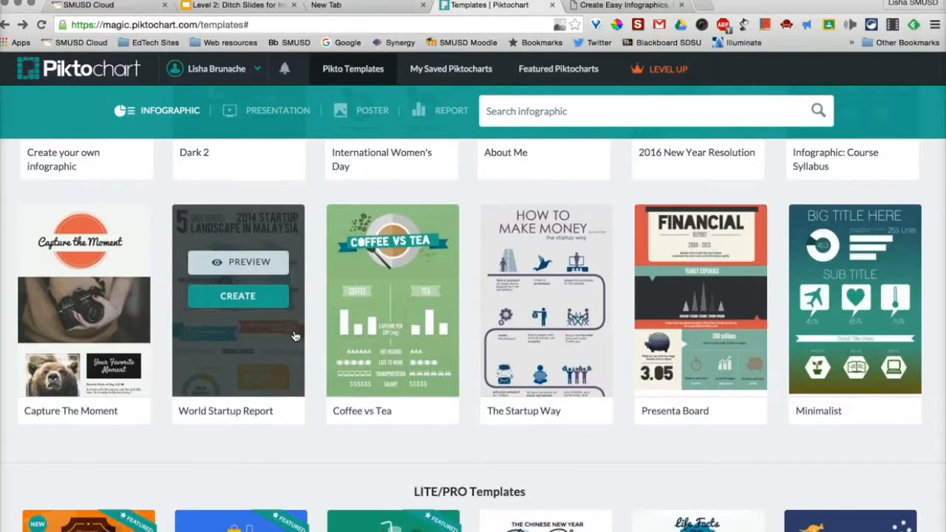
pyautogui.scroll(-1, 325, 334)
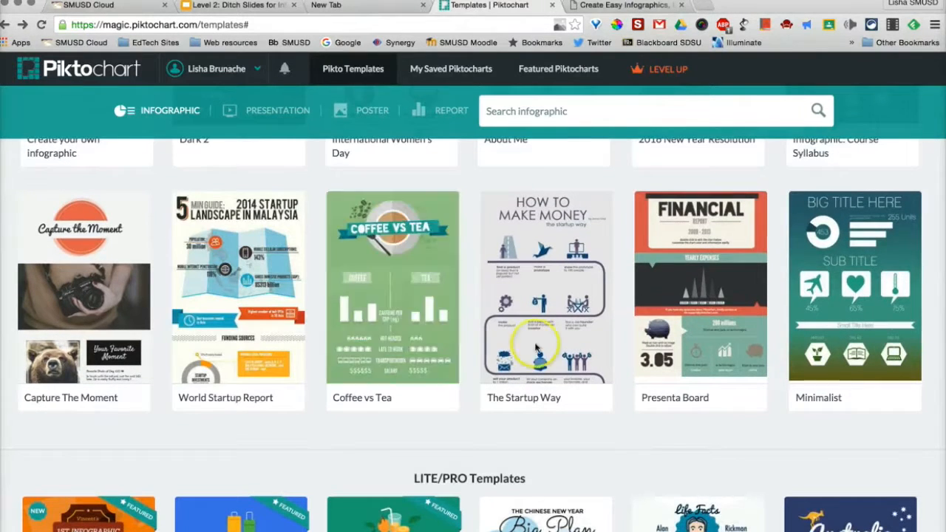
pyautogui.click(396, 254)
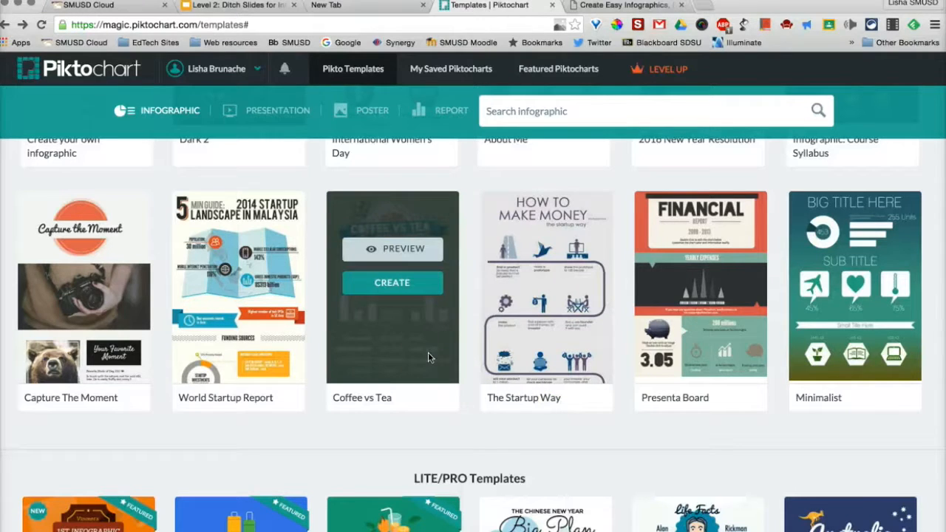
pyautogui.click(382, 288)
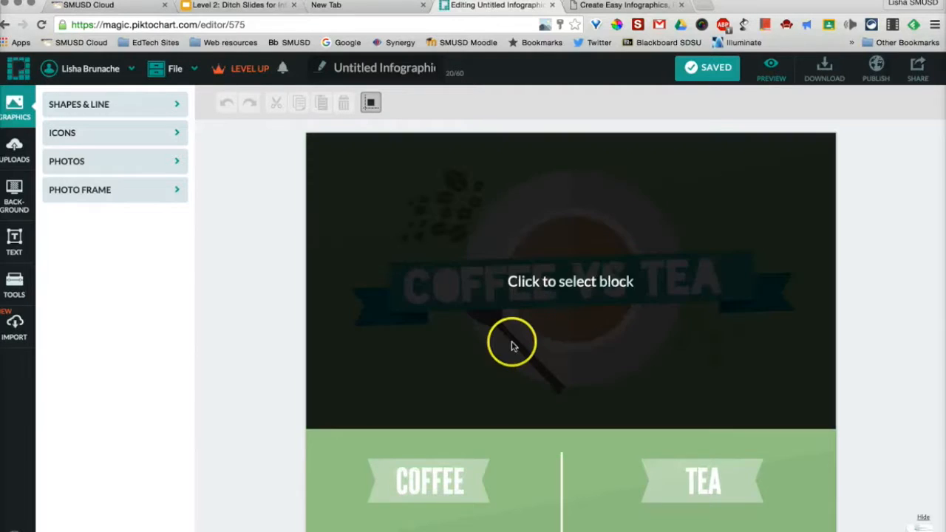
# Look through the template's blocks and rename the infographic as Test
pyautogui.scroll(-10, 513, 342)
pyautogui.scroll(-6, 513, 345)
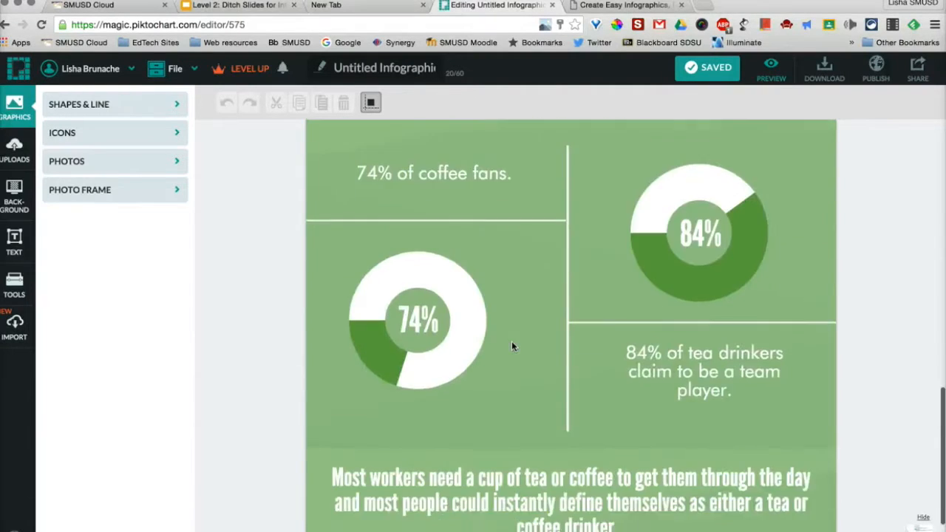
pyautogui.scroll(12, 512, 345)
pyautogui.scroll(2, 512, 345)
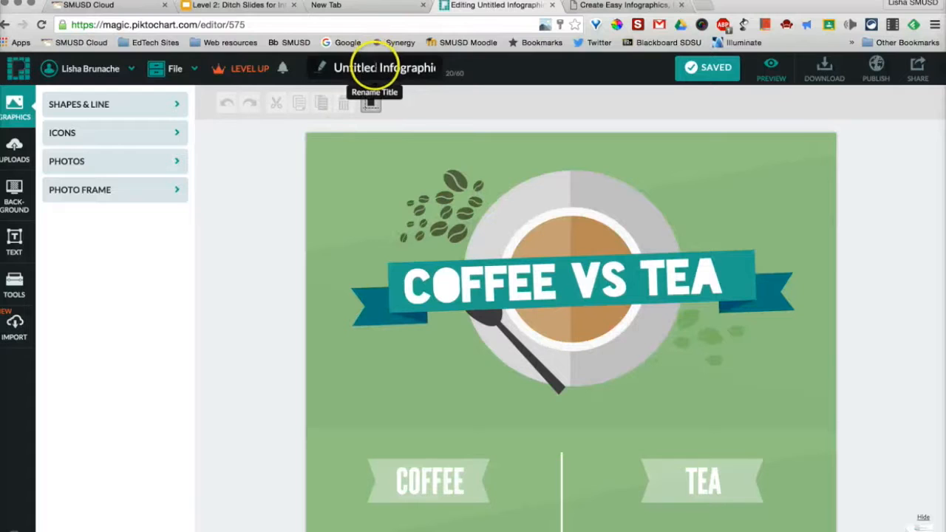
pyautogui.click(376, 67)
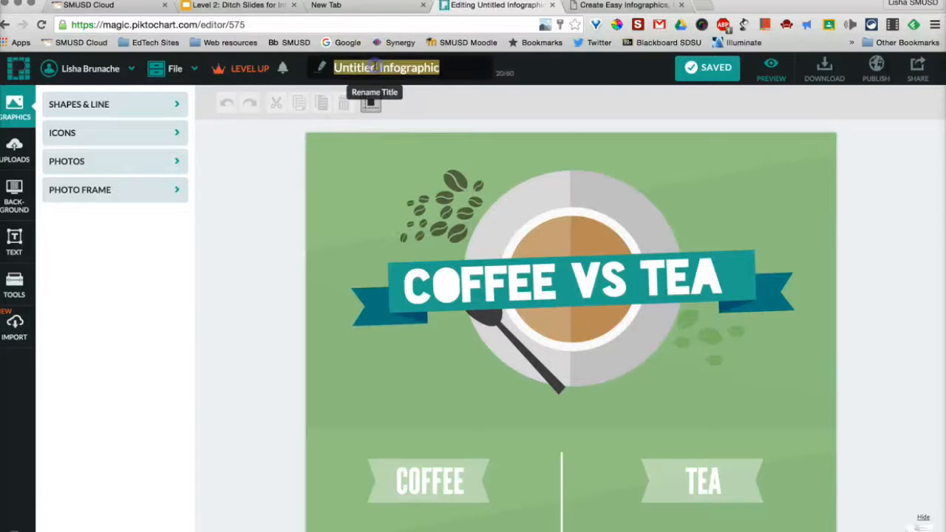
pyautogui.write('T')
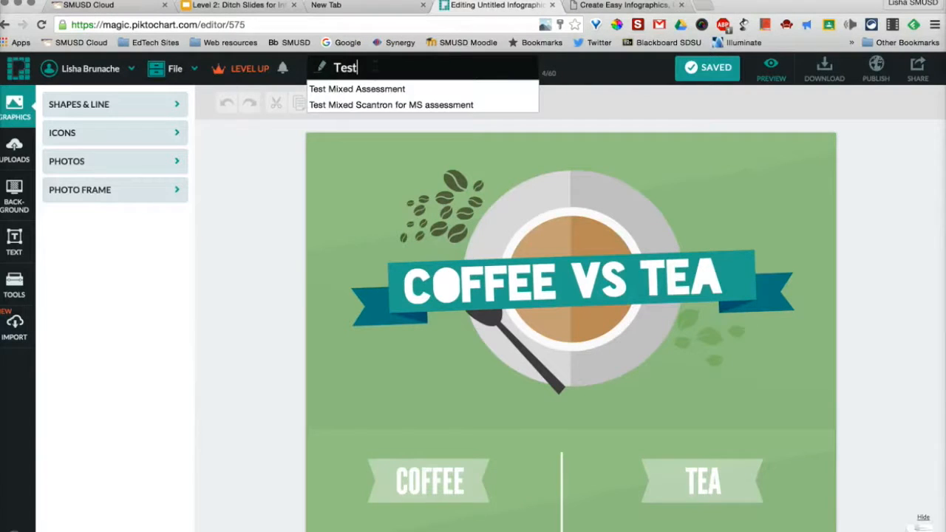
pyautogui.write('est')
pyautogui.click(237, 112)
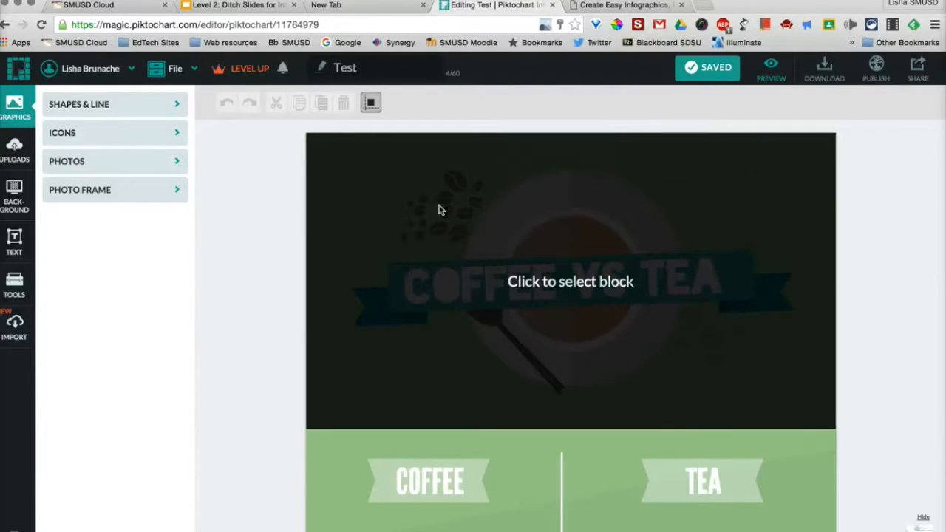
# Move the Coffee vs Tea title block down one position and back up to first place
pyautogui.scroll(-5, 438, 210)
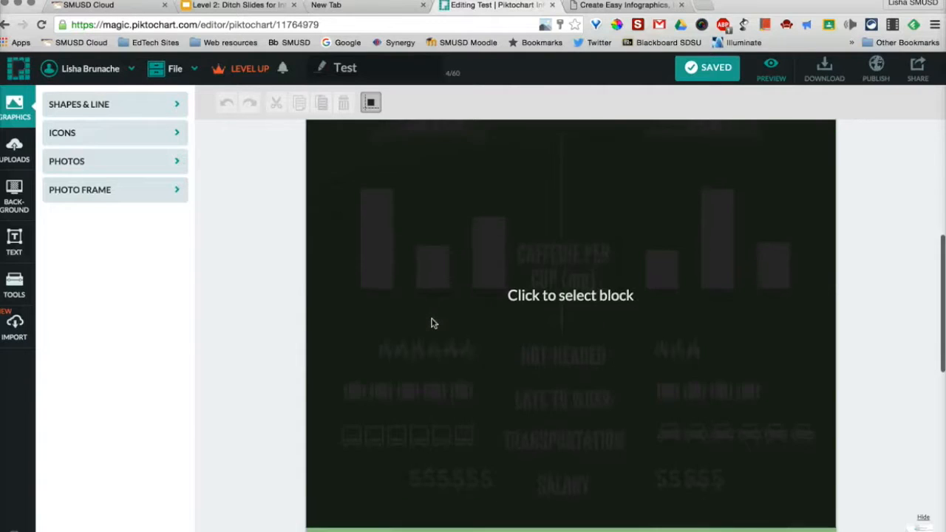
pyautogui.scroll(-5, 433, 321)
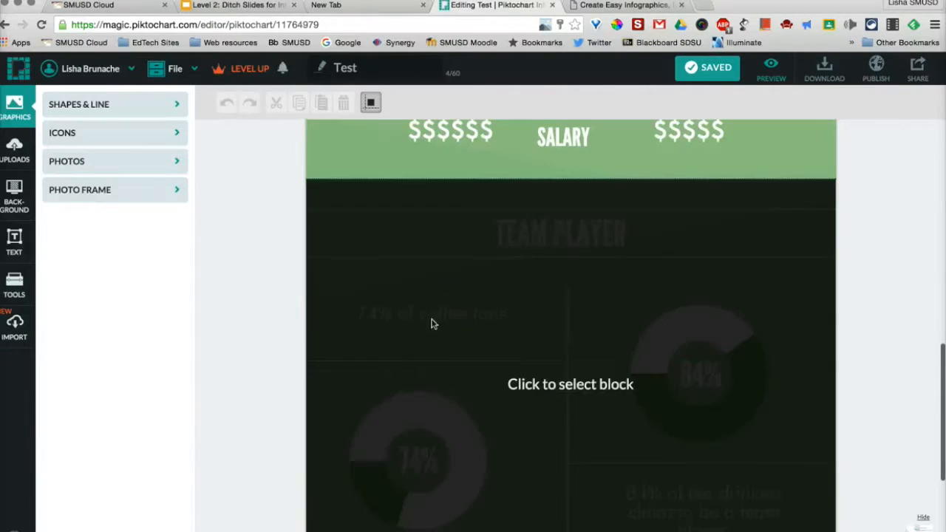
pyautogui.click(425, 371)
pyautogui.scroll(-5, 425, 373)
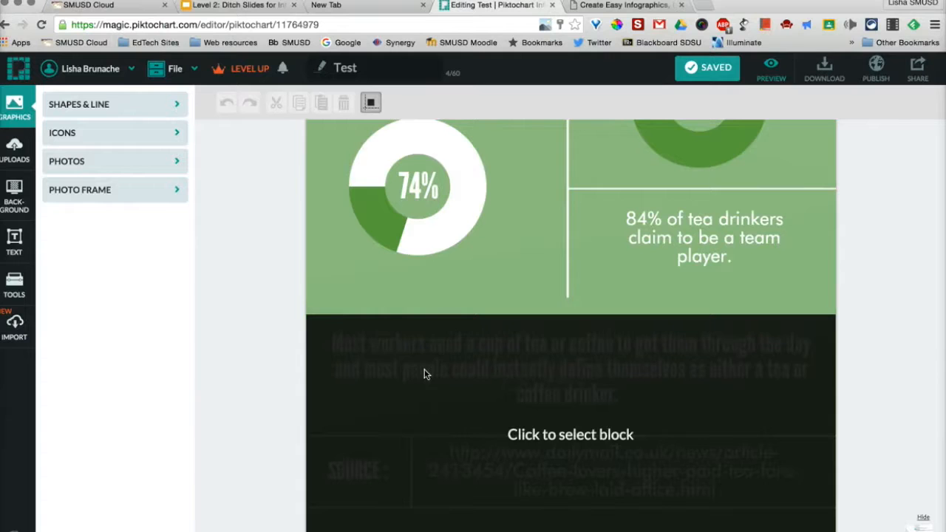
pyautogui.scroll(15, 425, 374)
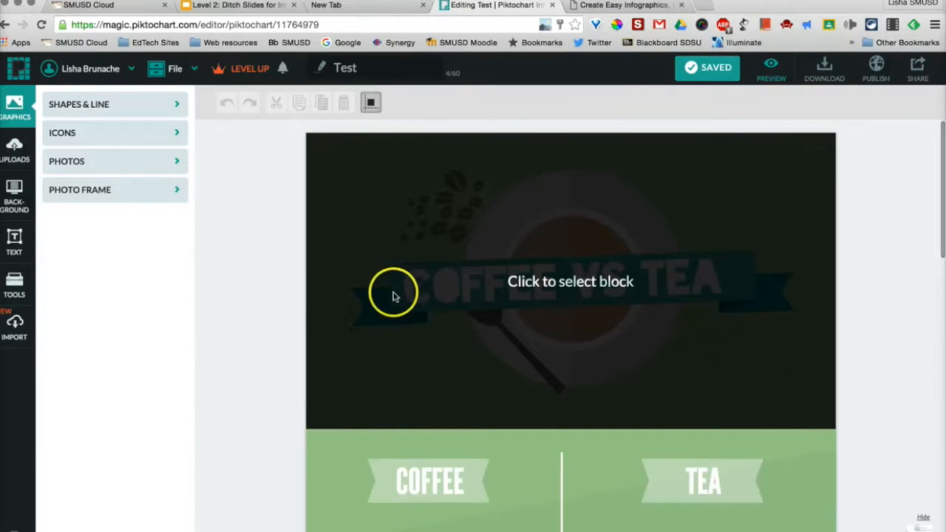
pyautogui.click(333, 247)
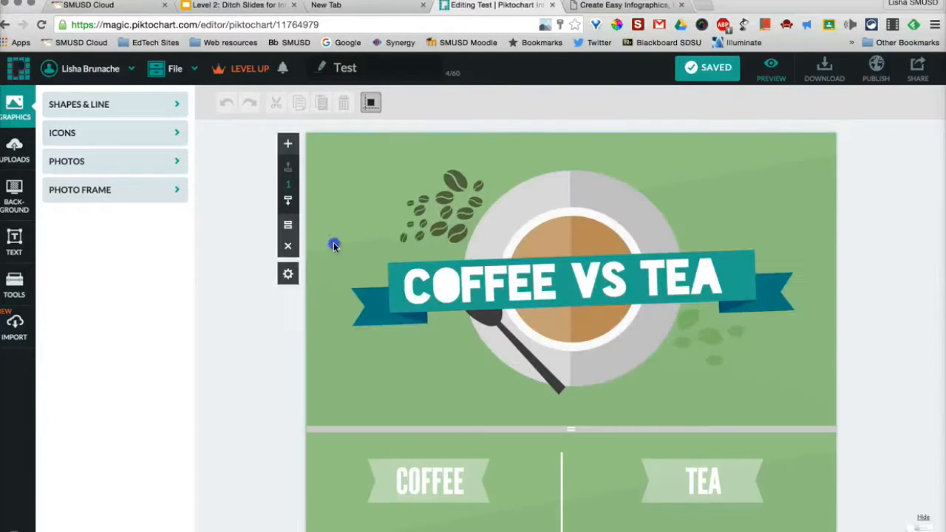
pyautogui.click(289, 209)
pyautogui.click(291, 173)
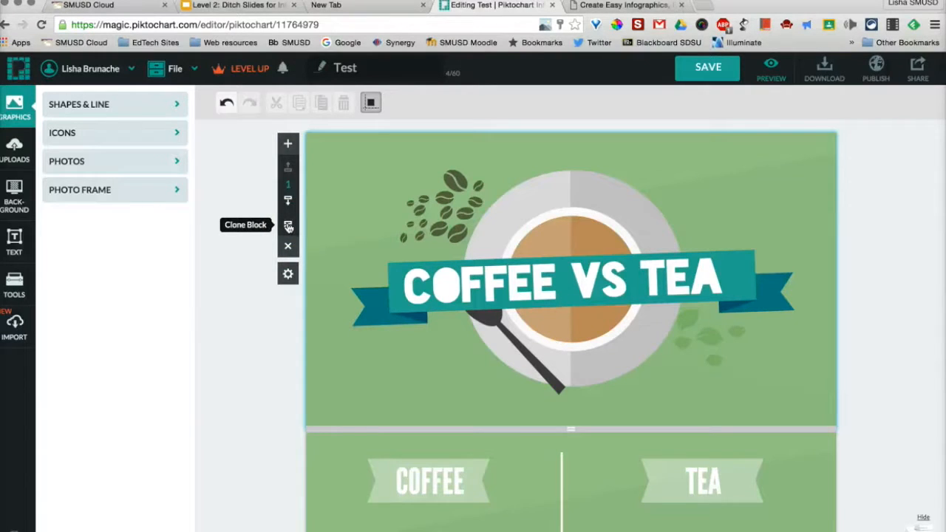
# Show the title block's size settings and add a new blank block directly below it
pyautogui.click(288, 275)
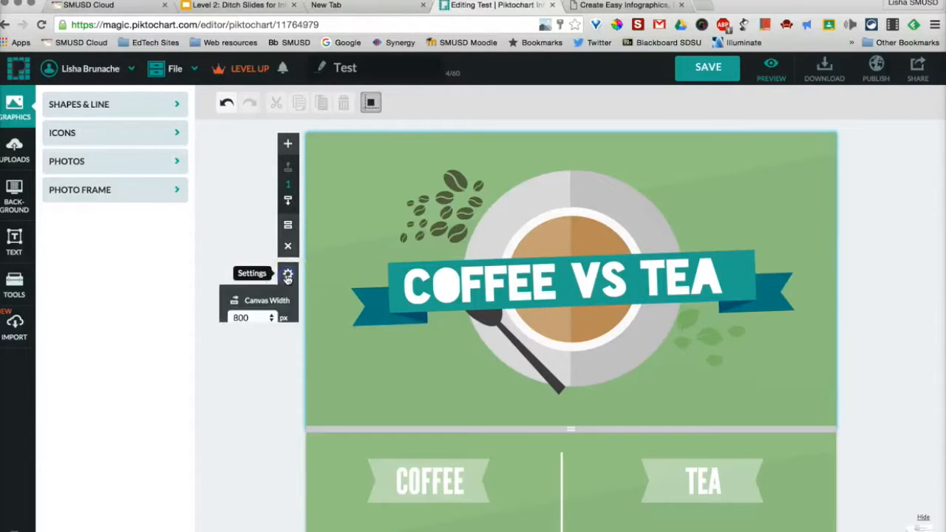
pyautogui.click(232, 226)
pyautogui.click(337, 235)
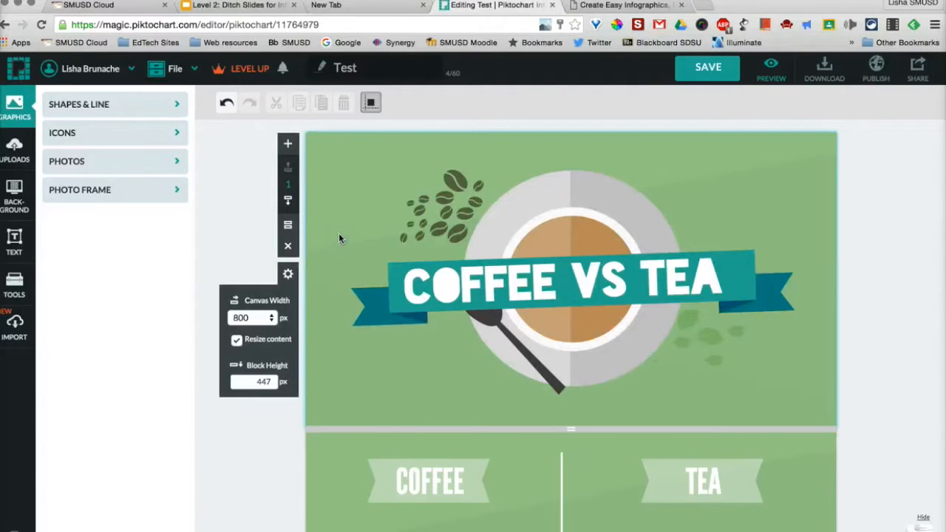
pyautogui.click(287, 144)
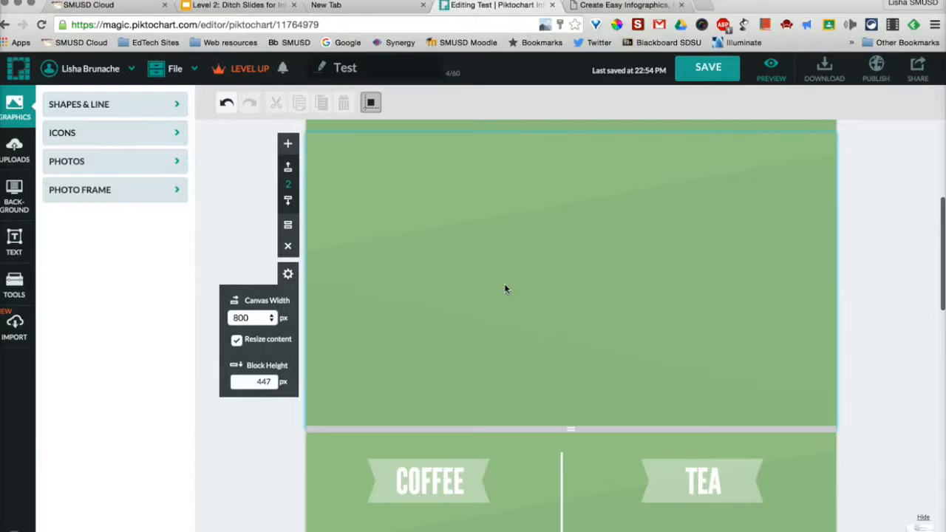
# Replace the banner title text in the first block with ROMEO VS JULIET
pyautogui.scroll(5, 504, 288)
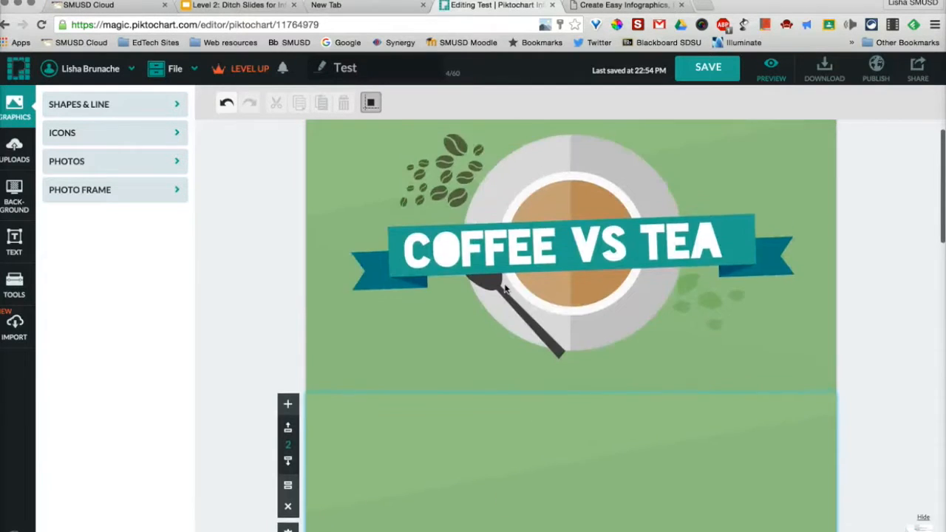
pyautogui.click(505, 285)
pyautogui.click(555, 270)
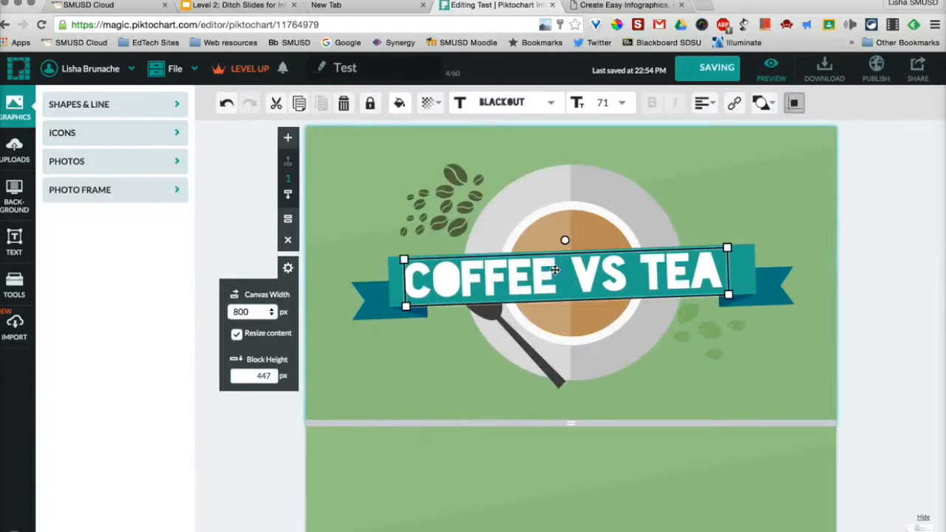
pyautogui.moveTo(547, 235); pyautogui.dragTo(557, 266)
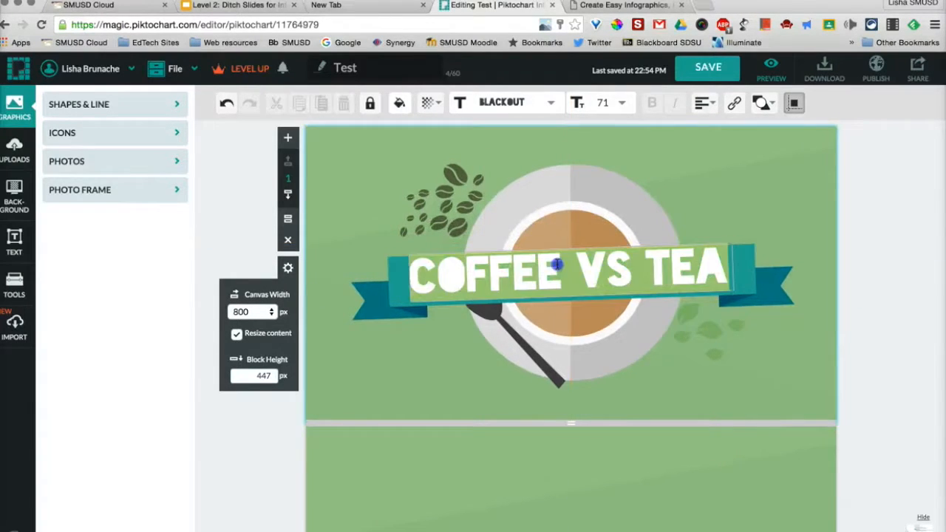
pyautogui.press('BackSpace')
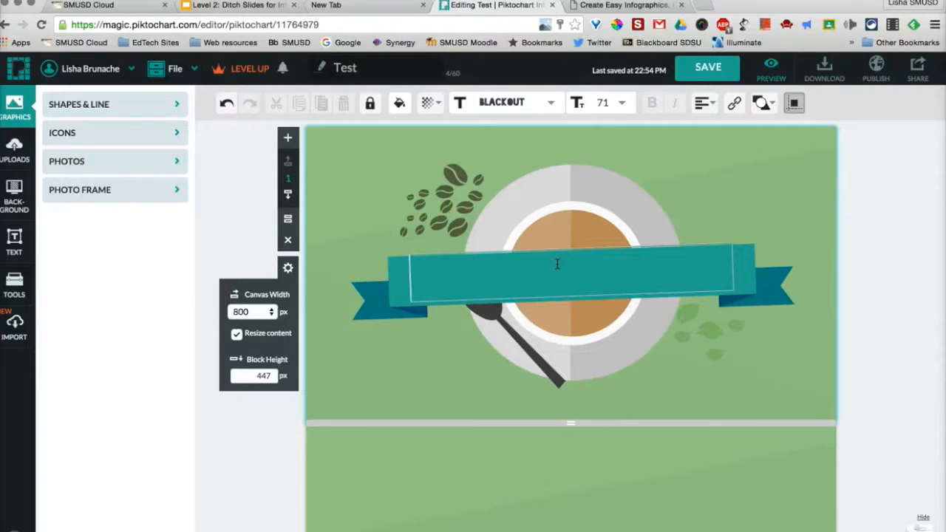
pyautogui.write('ROMET')
pyautogui.press('BackSpace')
pyautogui.write('O')
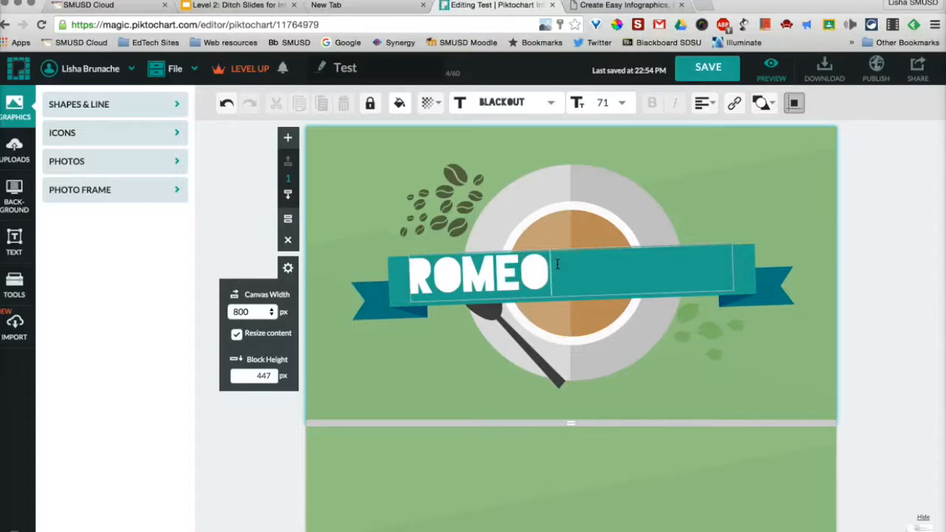
pyautogui.write(' VS JULIE')
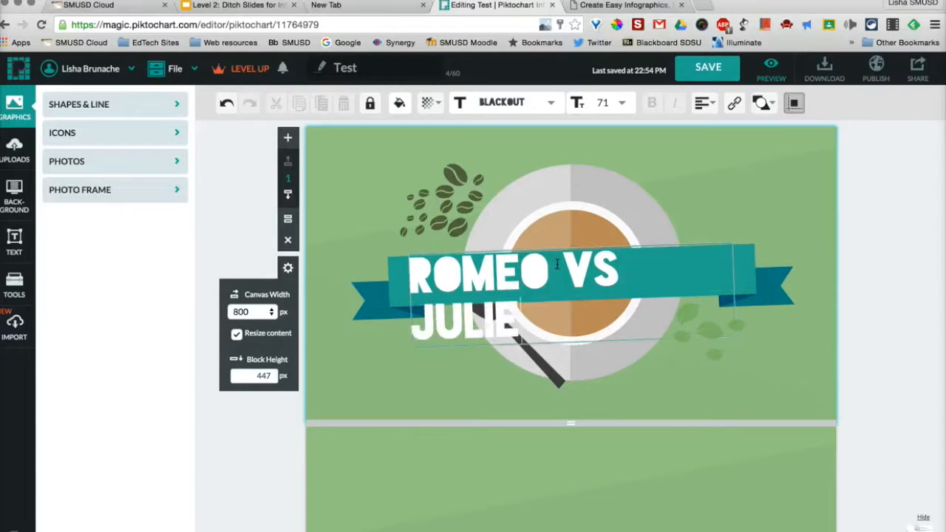
pyautogui.write('T')
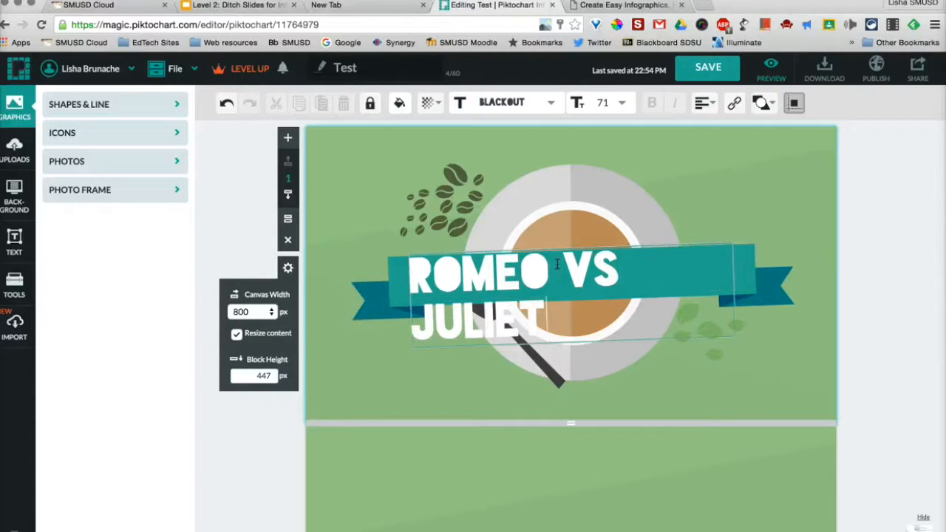
# Widen the title's text box to fit one line and nudge it left and down to centre it on the banner
pyautogui.click(735, 295)
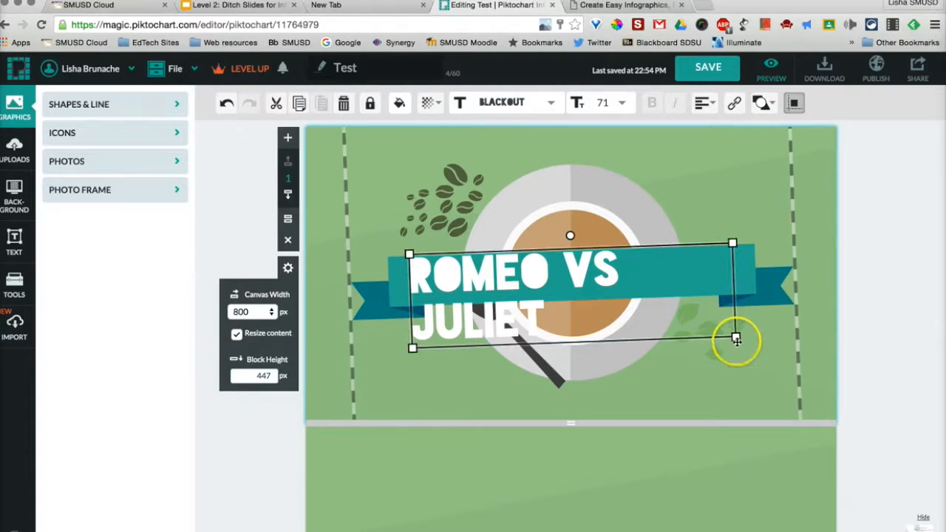
pyautogui.moveTo(736, 337); pyautogui.dragTo(790, 294)
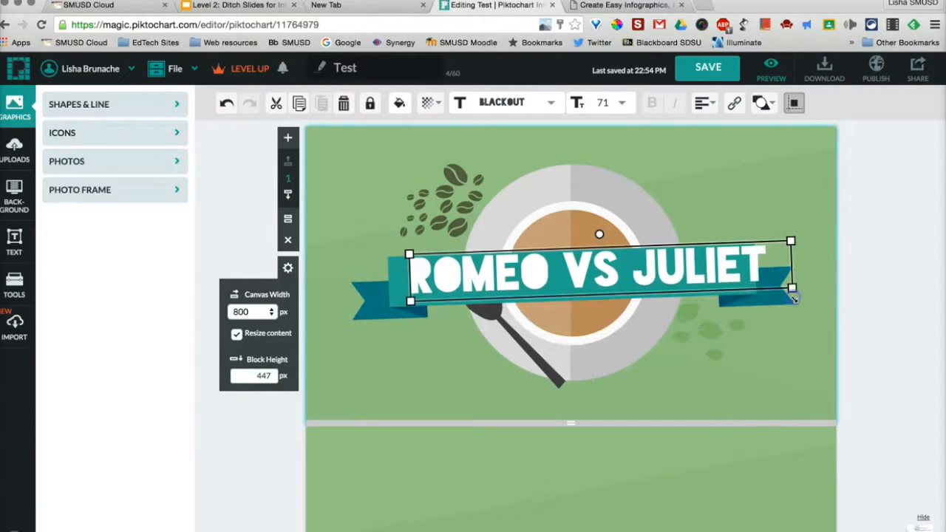
pyautogui.press('Left')
pyautogui.press('Left')
pyautogui.press('Left')
pyautogui.press('Left')
pyautogui.press('Left')
pyautogui.press('Left')
pyautogui.press('Left')
pyautogui.press('Left')
pyautogui.press('Left')
pyautogui.press('Left')
pyautogui.press('Left')
pyautogui.press('Left')
pyautogui.press('Left')
pyautogui.press('Left')
pyautogui.press('Left')
pyautogui.press('Left')
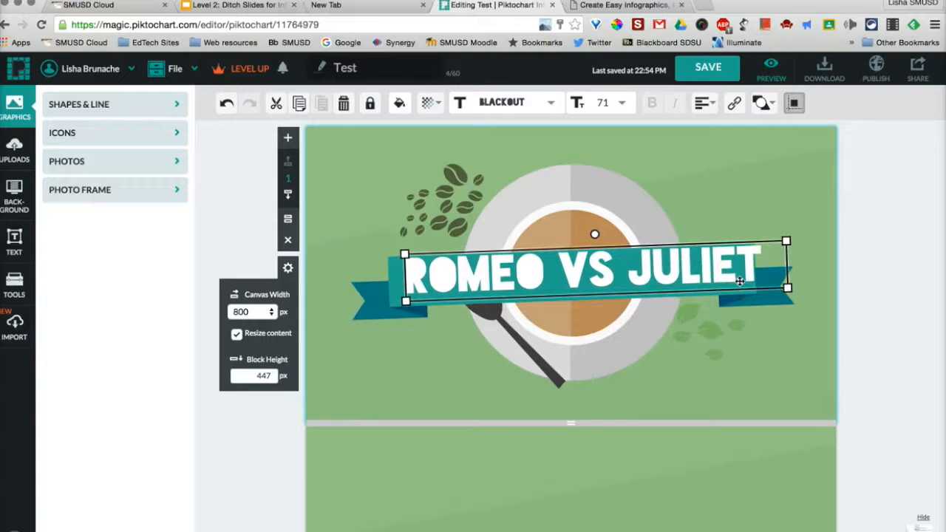
pyautogui.press('Left')
pyautogui.press('Down')
pyautogui.press('Down')
pyautogui.press('Down')
pyautogui.press('Down')
pyautogui.press('Down')
pyautogui.press('Down')
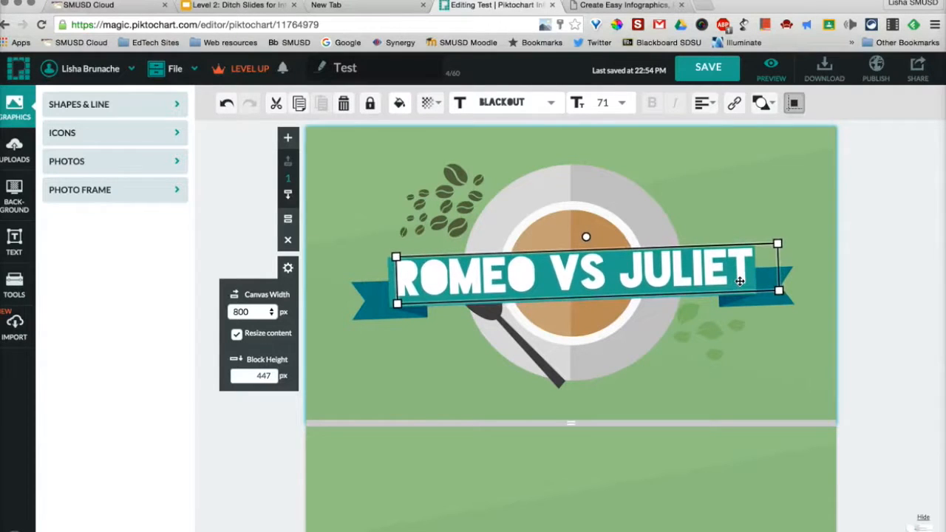
# Delete the teal ribbon banner and the coffee cup graphic from the title block, keeping the ROMEO VS JULIET text
pyautogui.click(623, 212)
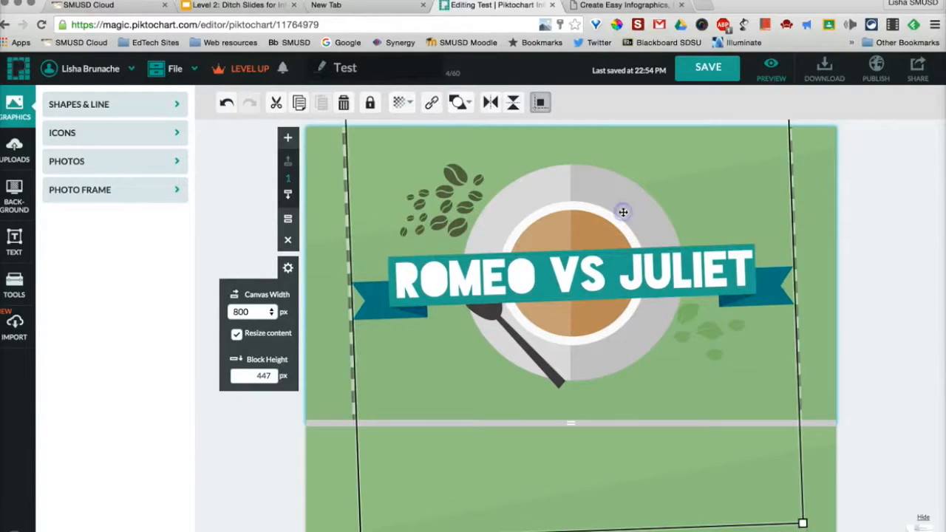
pyautogui.press('Delete')
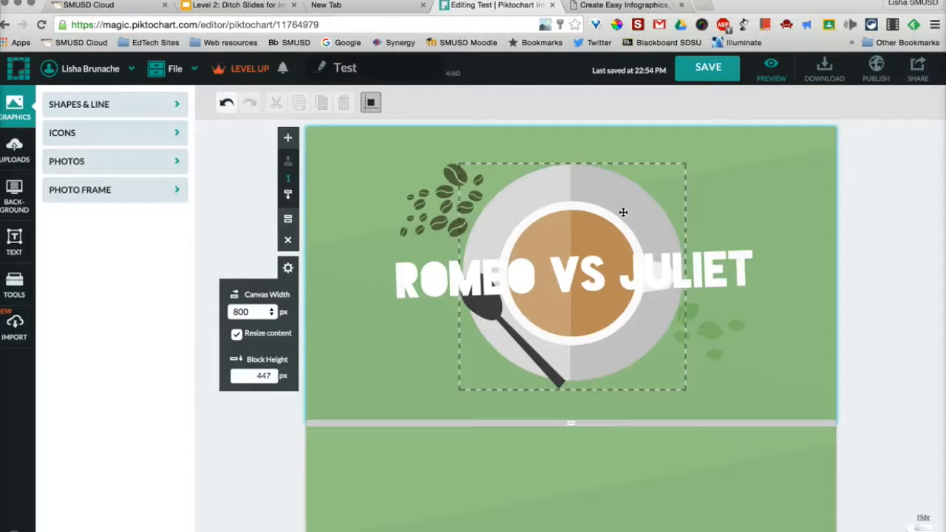
pyautogui.click(581, 185)
pyautogui.press('Delete')
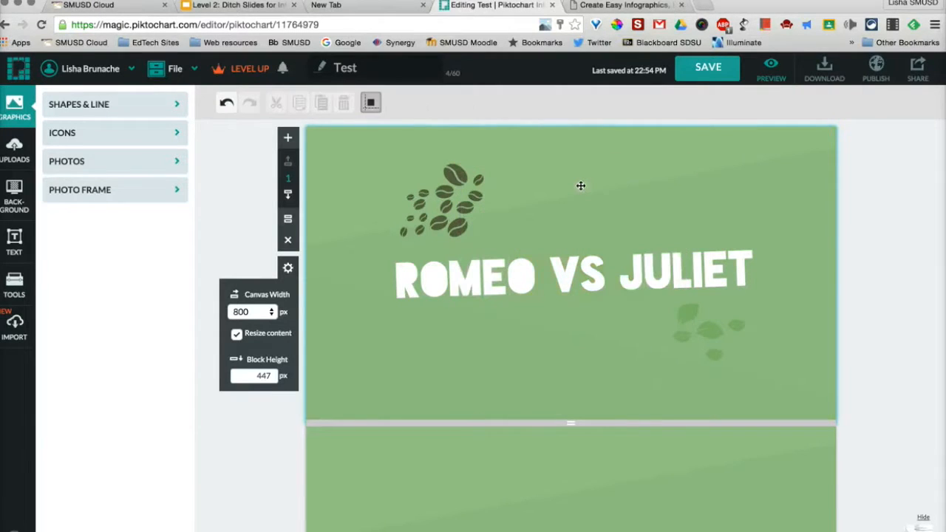
# Search the icons for "love" and place the two-tone red heart over the middle of the ROMEO VS JULIET title
pyautogui.click(96, 137)
pyautogui.click(89, 167)
pyautogui.write('love')
pyautogui.press('Return')
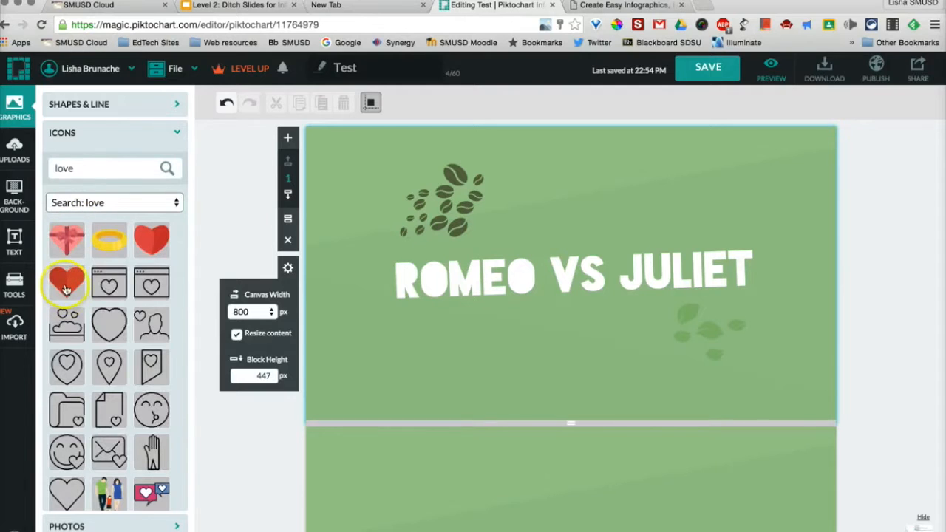
pyautogui.moveTo(66, 279); pyautogui.dragTo(577, 269)
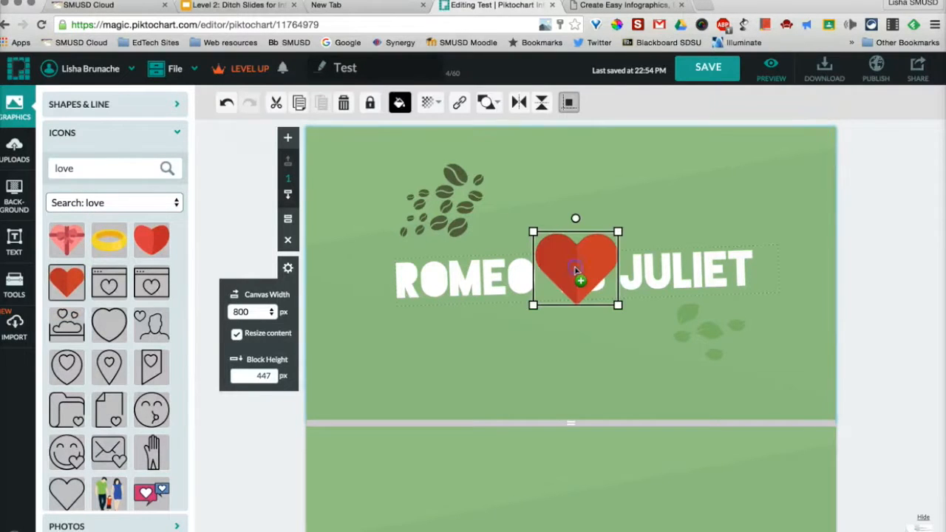
# Enlarge the red heart, centre it on the title block and send it to the back behind the title text
pyautogui.moveTo(618, 231); pyautogui.dragTo(754, 160)
pyautogui.moveTo(688, 228); pyautogui.dragTo(605, 294)
pyautogui.click(459, 103)
pyautogui.click(426, 135)
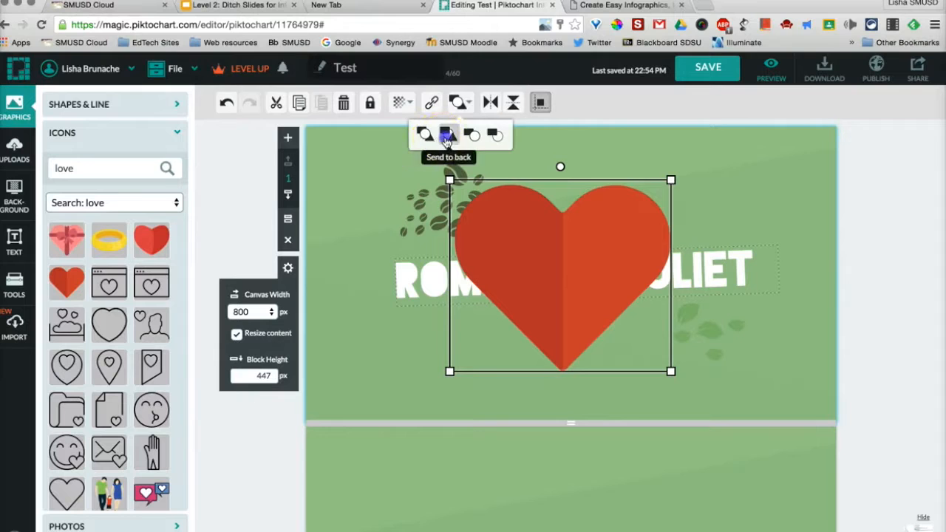
pyautogui.click(446, 135)
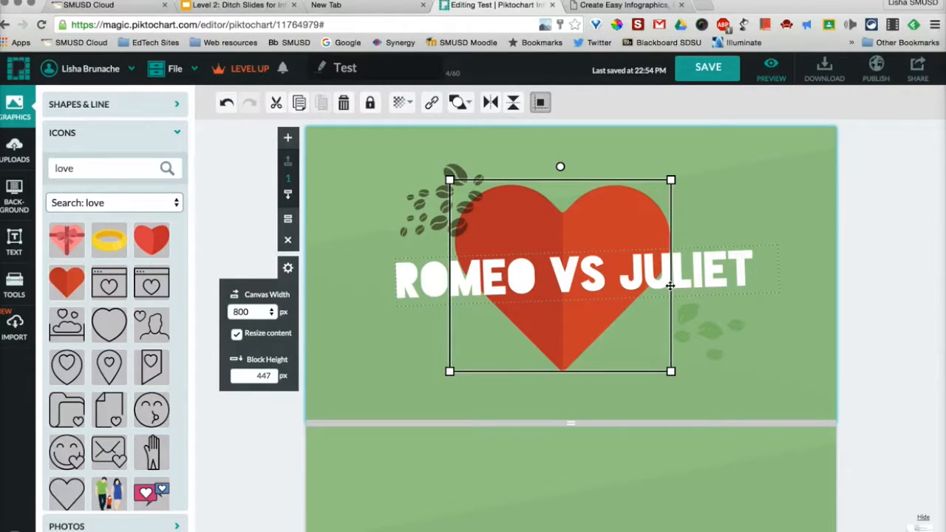
# Look over the available basic shapes, line styles, text styles and text frames
pyautogui.click(150, 105)
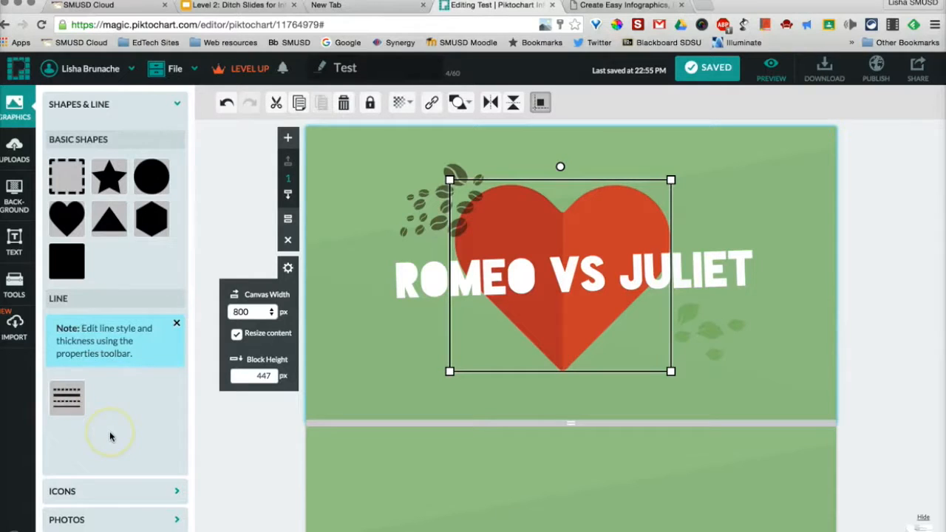
pyautogui.click(15, 238)
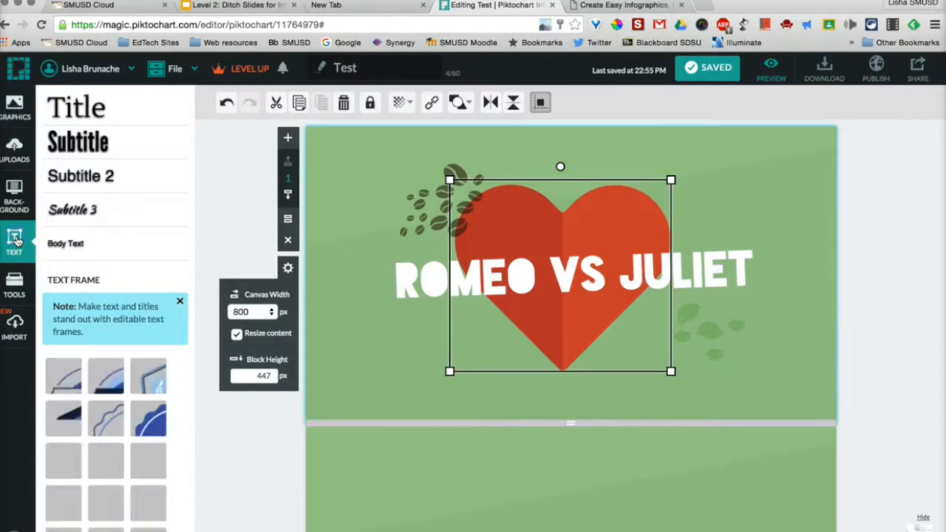
pyautogui.scroll(-2, 127, 373)
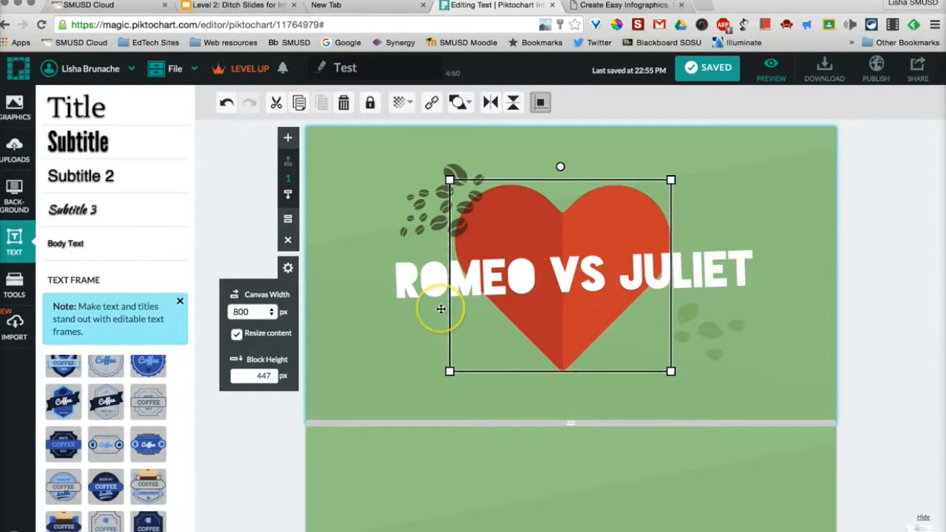
# Look through the infographic's remaining template blocks down to the source section and return to the title block
pyautogui.scroll(-2, 441, 309)
pyautogui.scroll(-1, 441, 309)
pyautogui.scroll(-2, 441, 309)
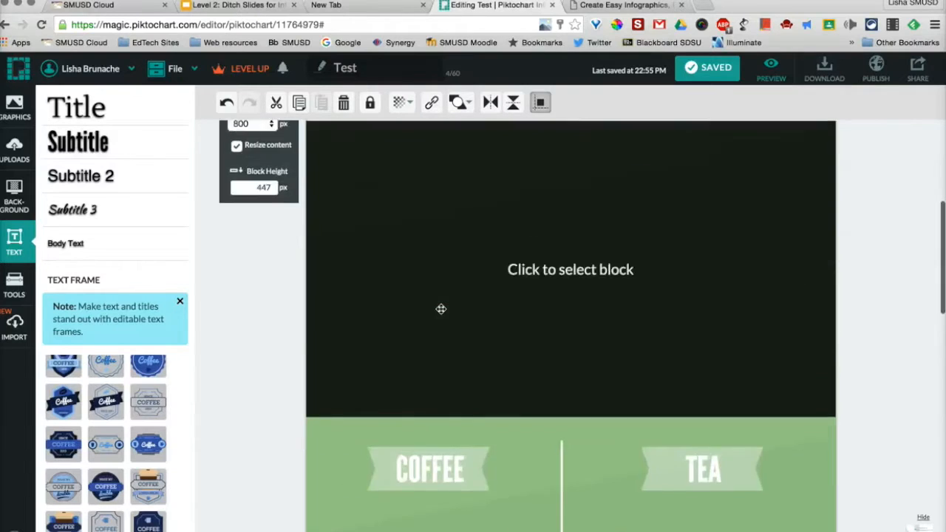
pyautogui.scroll(5, 441, 309)
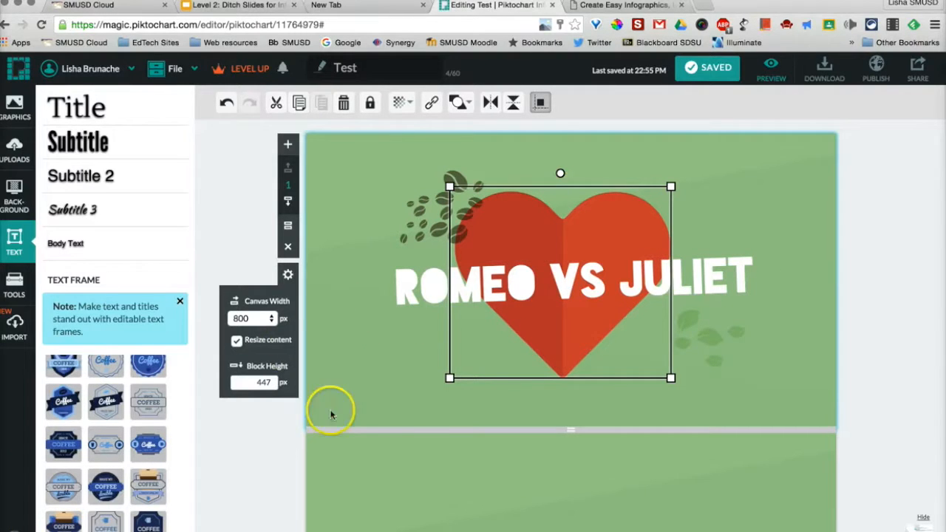
pyautogui.scroll(-2, 369, 426)
pyautogui.scroll(-15, 369, 427)
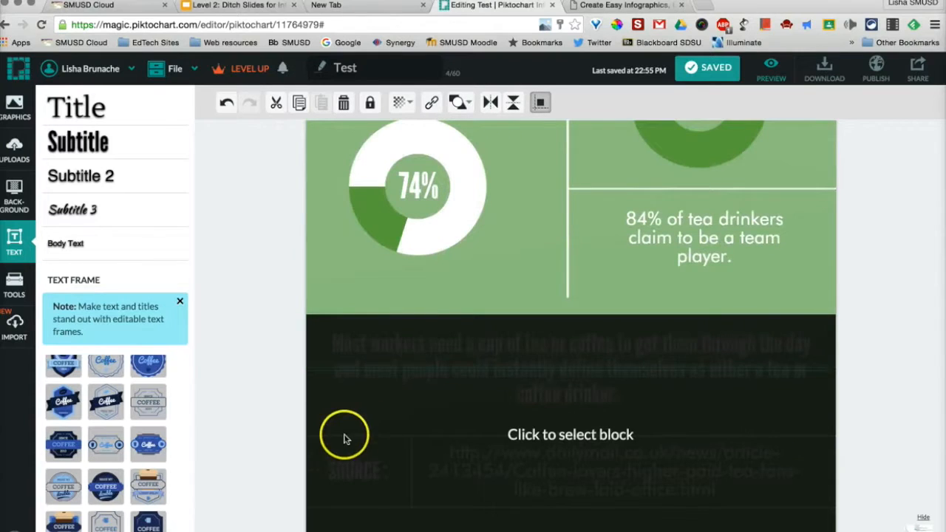
pyautogui.scroll(4, 373, 424)
pyautogui.scroll(15, 377, 422)
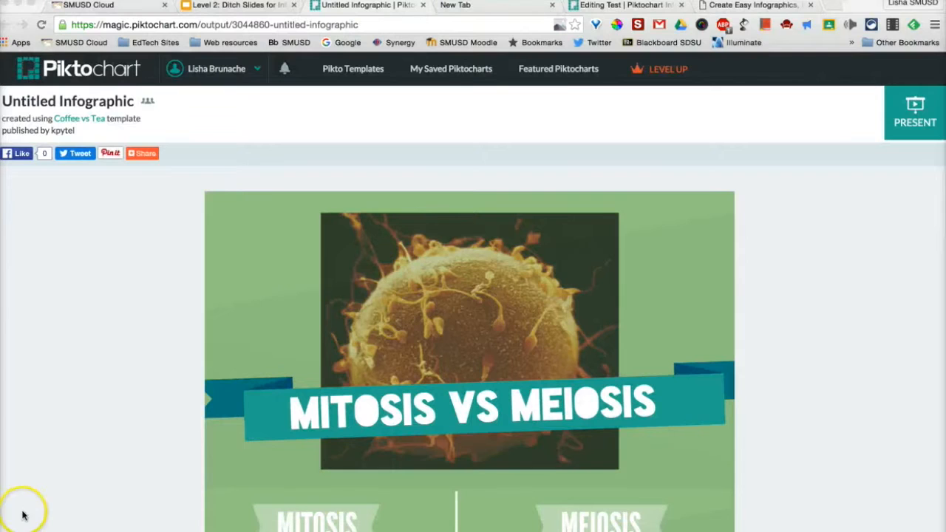
# Examine the published Mitosis vs Meiosis example from its title down to the source section and return to its start
pyautogui.scroll(-2, 42, 481)
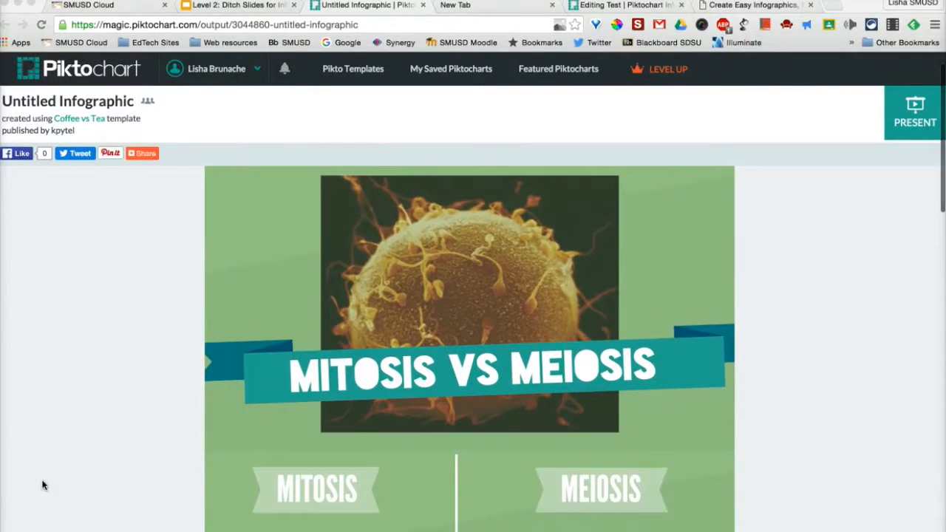
pyautogui.scroll(-1, 42, 486)
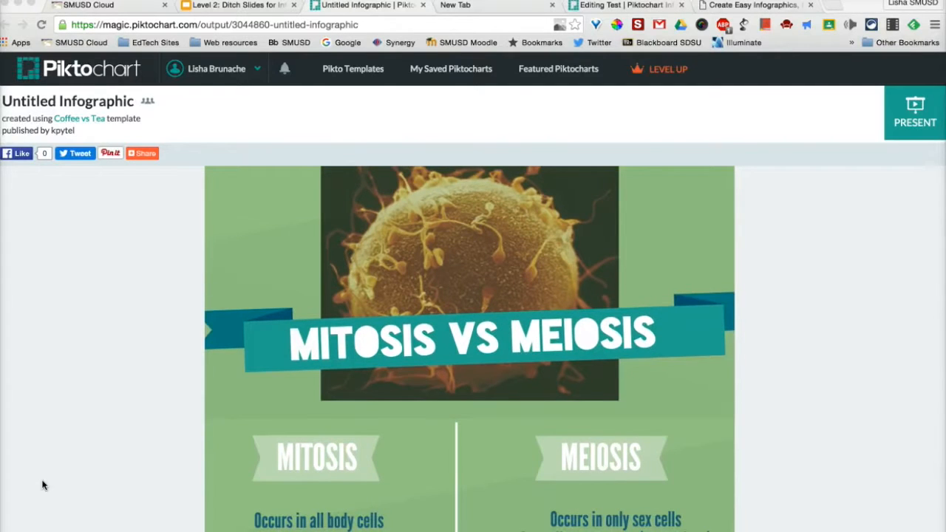
pyautogui.scroll(-3, 42, 485)
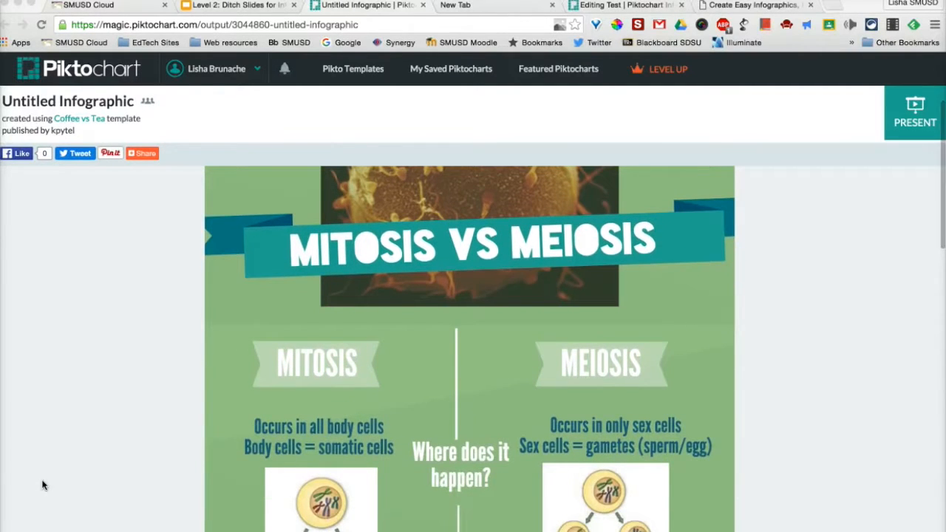
pyautogui.scroll(-2, 42, 486)
pyautogui.scroll(-4, 42, 486)
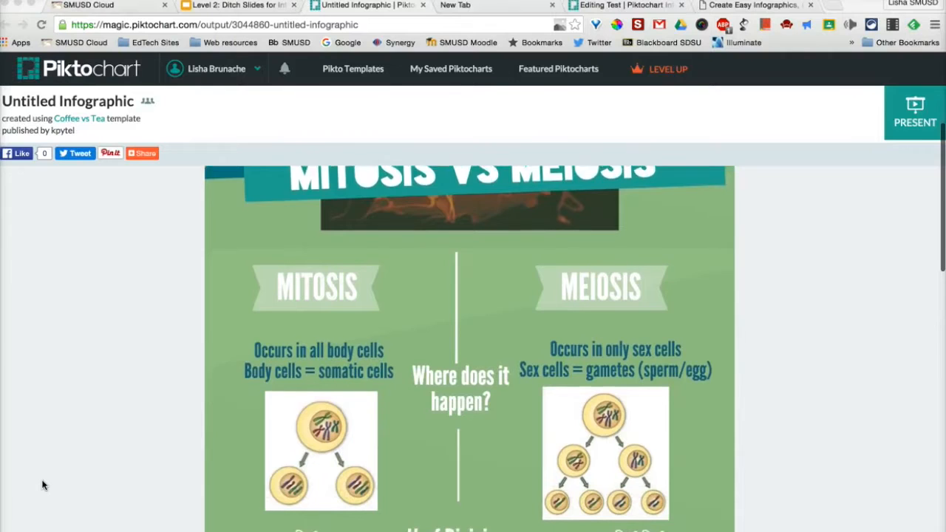
pyautogui.scroll(-5, 42, 486)
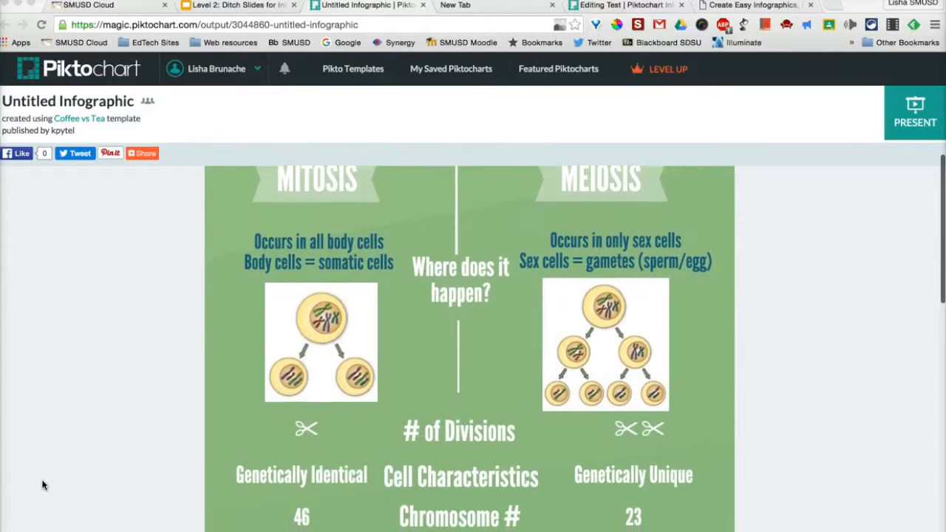
pyautogui.scroll(-9, 42, 485)
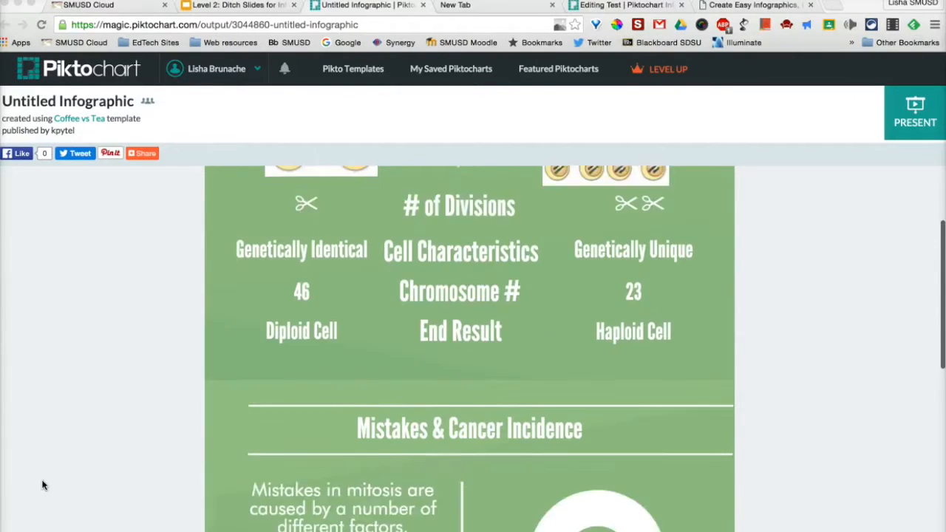
pyautogui.scroll(-10, 42, 485)
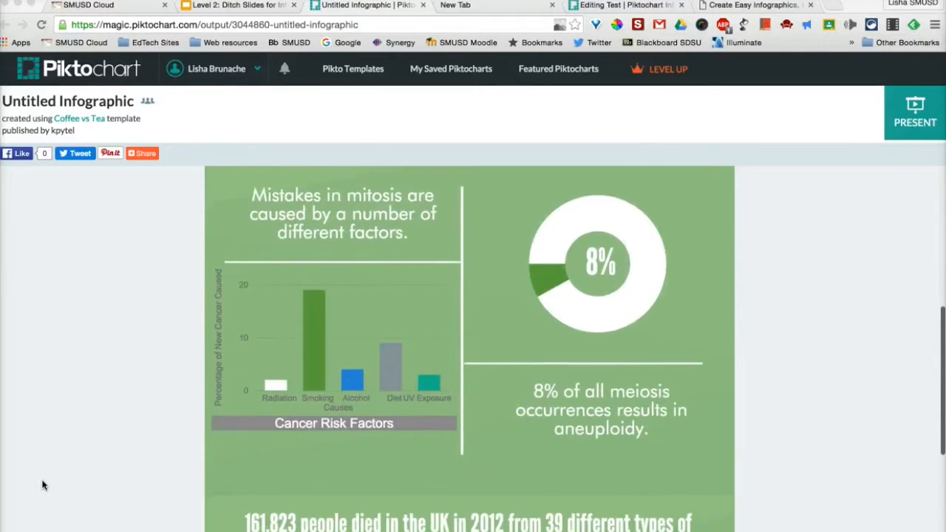
pyautogui.scroll(-5, 42, 485)
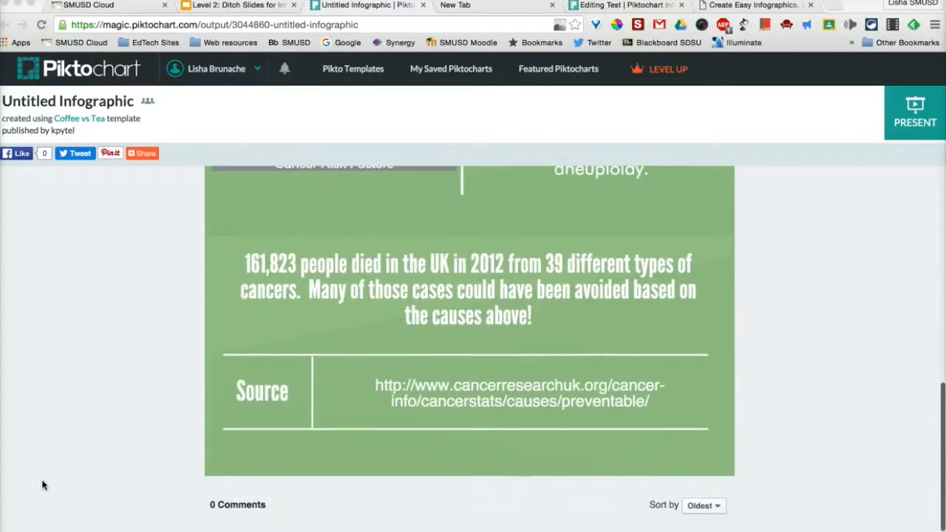
pyautogui.scroll(20, 42, 485)
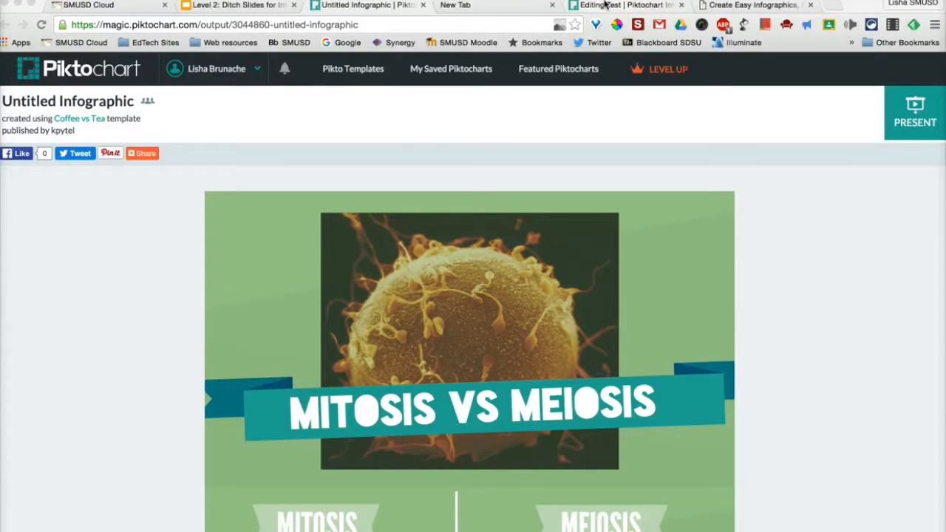
# Present the Mitosis vs Meiosis infographic full screen, advance through its blocks to the source section and exit the presentation
pyautogui.click(909, 112)
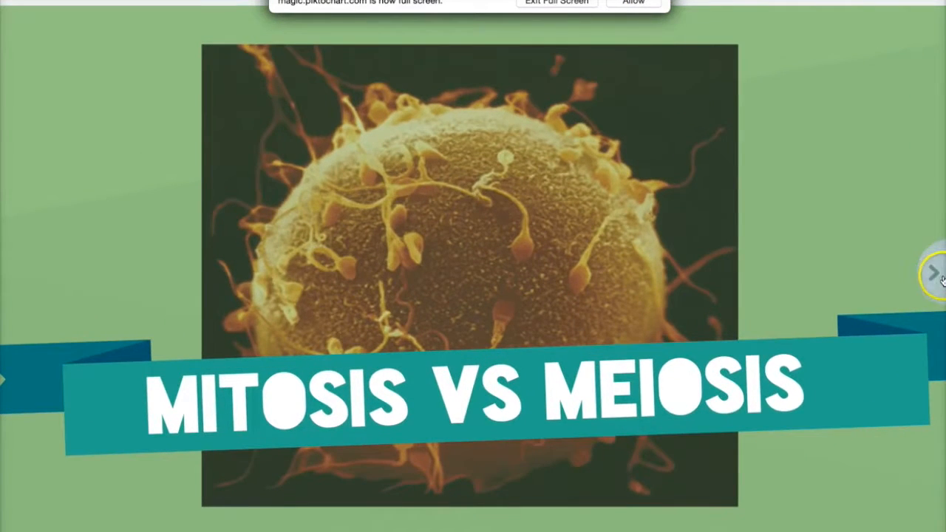
pyautogui.click(936, 275)
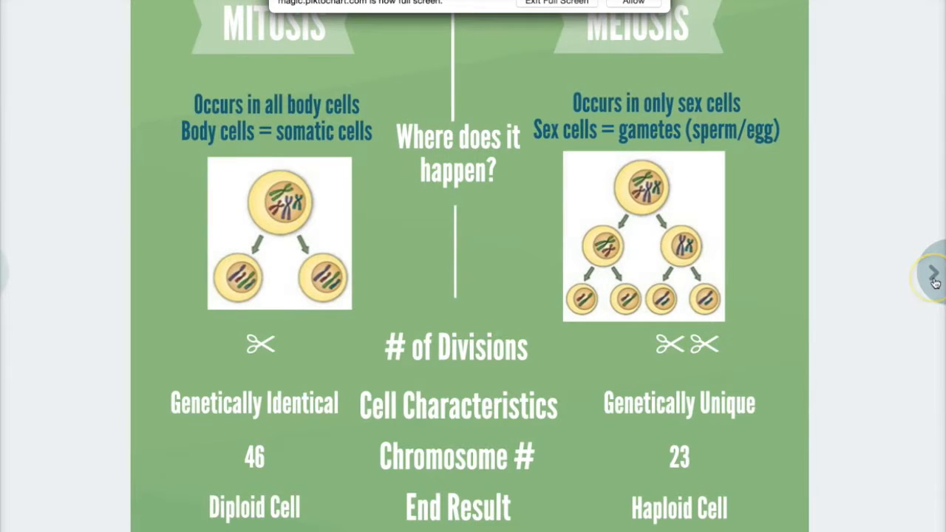
pyautogui.click(935, 275)
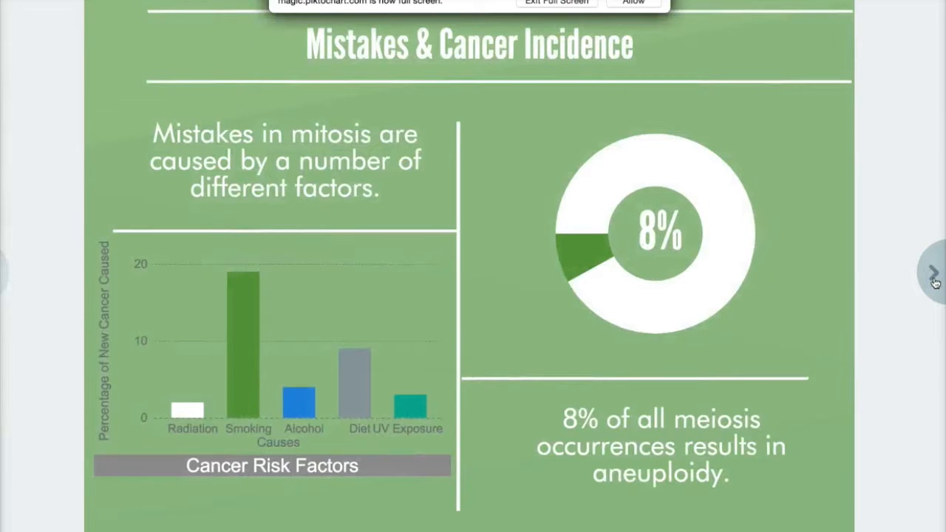
pyautogui.click(934, 279)
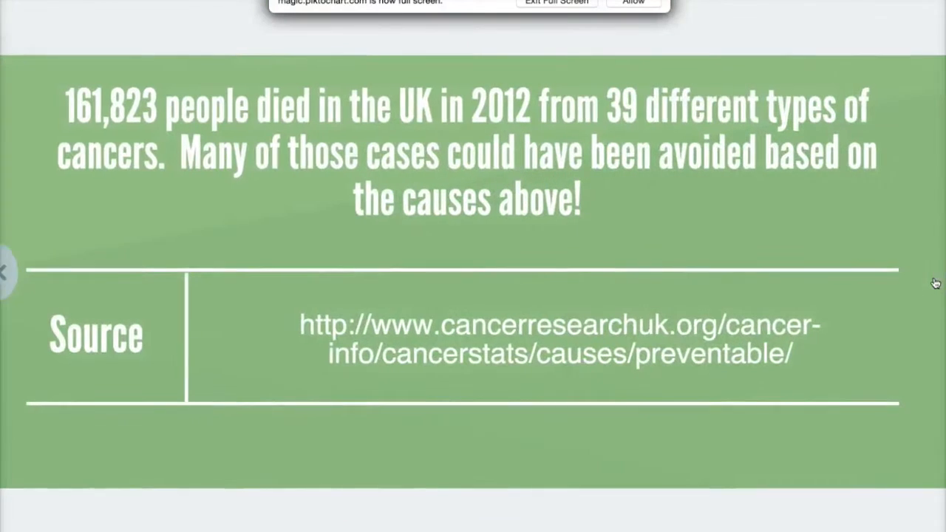
pyautogui.press('Escape')
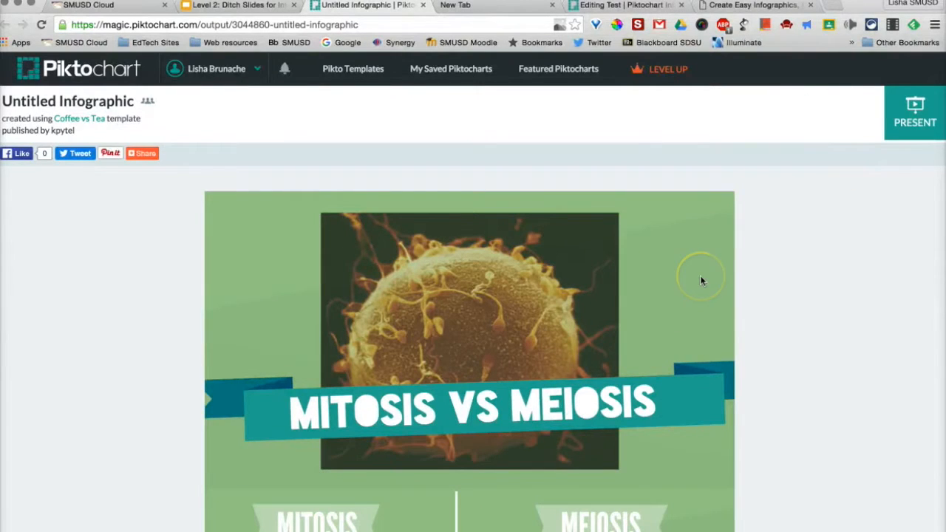
pyautogui.scroll(-1, 701, 279)
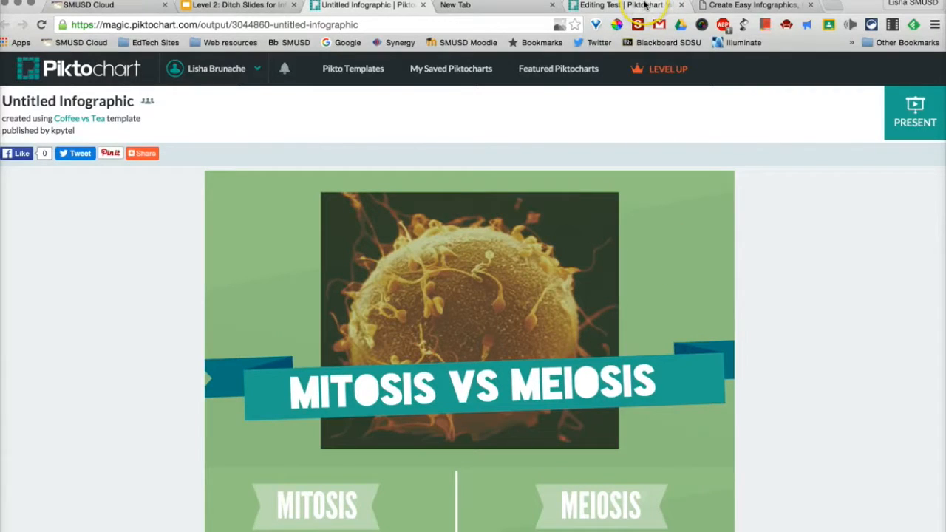
# Switch back to the Test infographic editor, publish the infographic to the web as Public with the previewed link, and close the publishing dialog
pyautogui.click(588, 6)
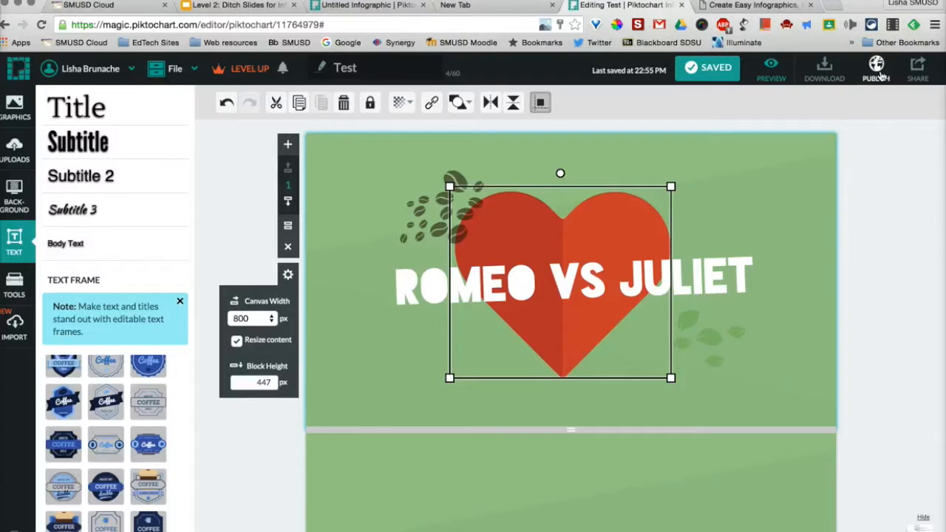
pyautogui.click(877, 70)
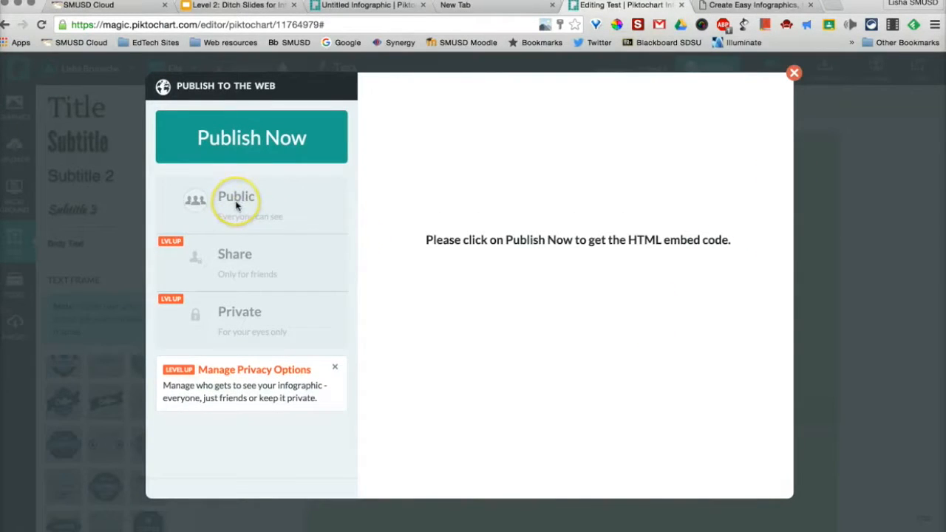
pyautogui.click(236, 201)
pyautogui.click(249, 131)
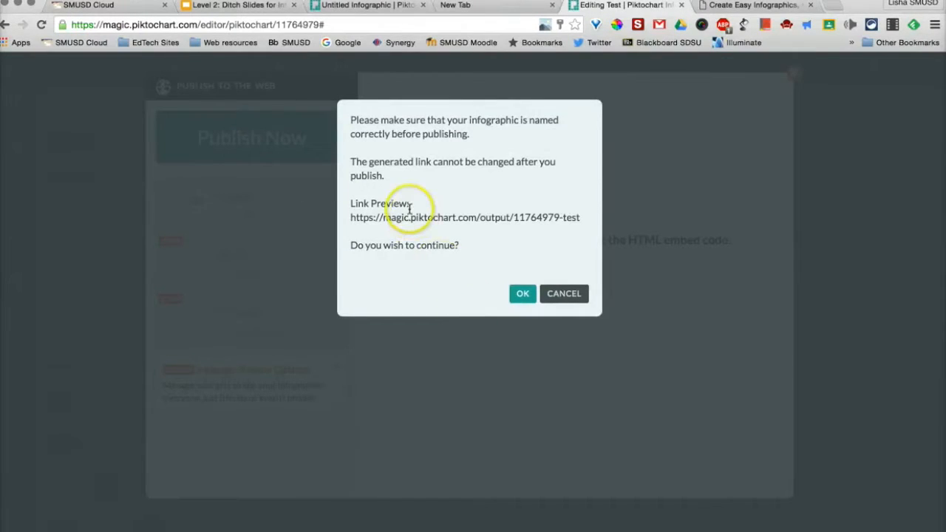
pyautogui.moveTo(580, 217); pyautogui.dragTo(326, 218)
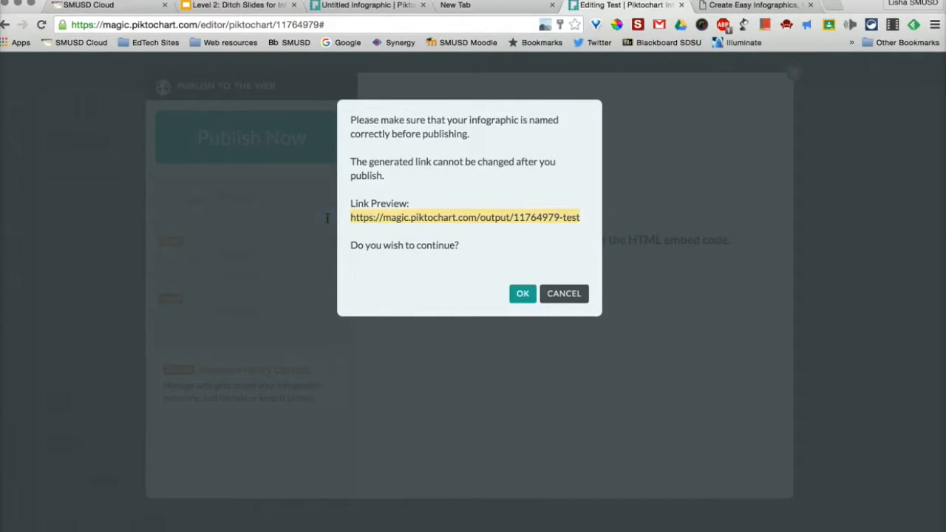
pyautogui.click(524, 294)
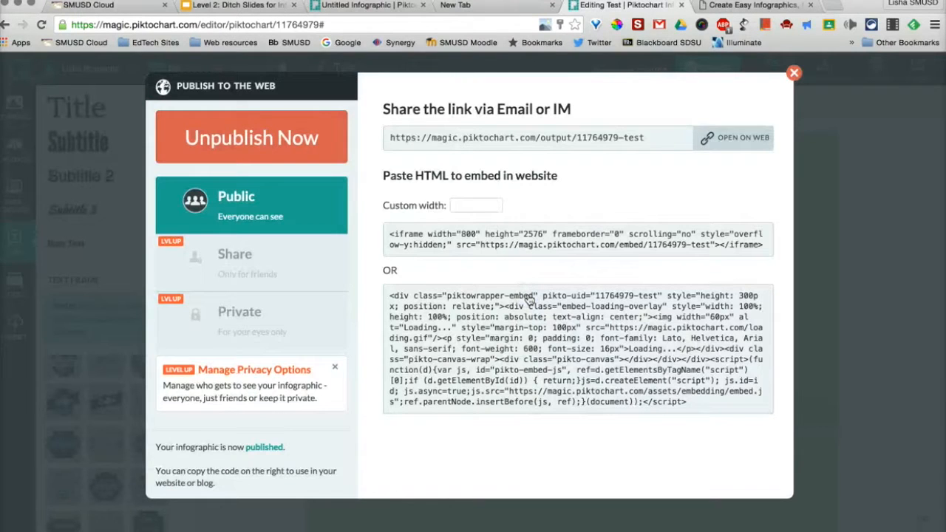
pyautogui.click(552, 141)
pyautogui.click(794, 72)
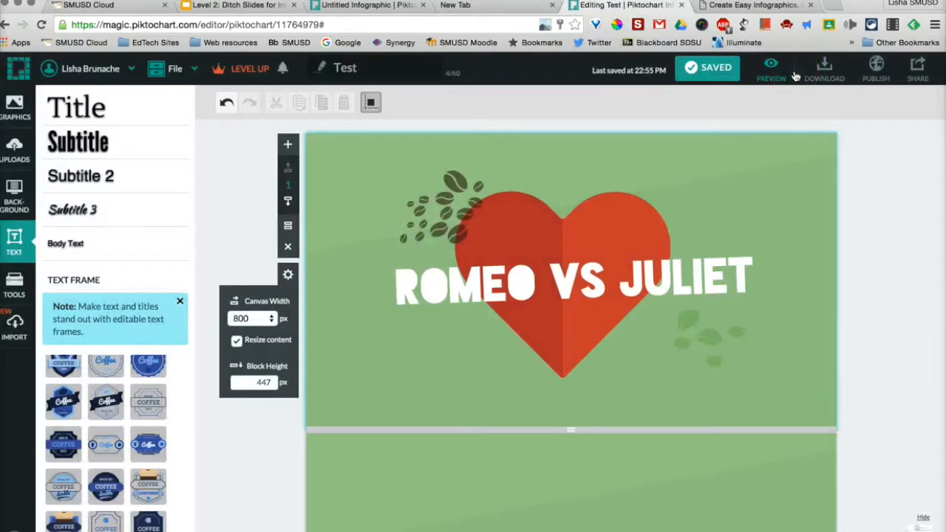
# Open My Saved Piktocharts and look through the saved infographics
pyautogui.click(115, 71)
pyautogui.click(110, 161)
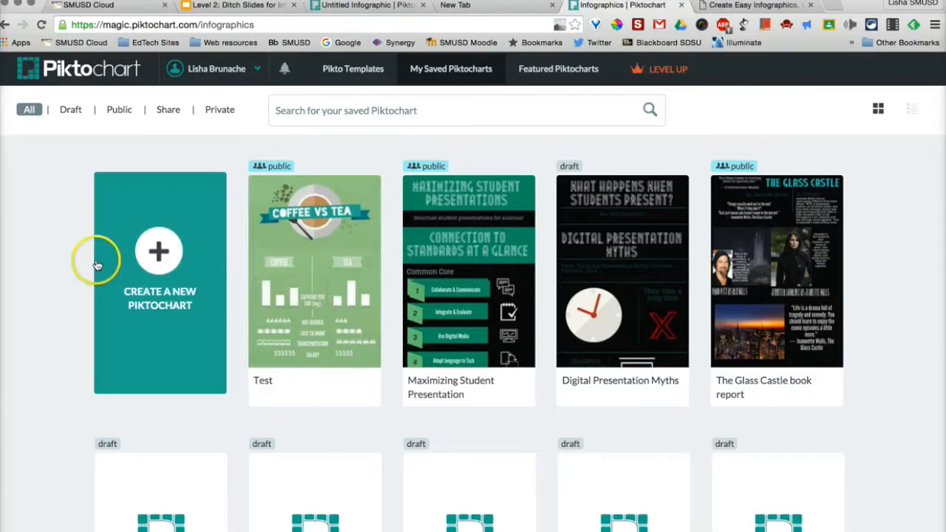
pyautogui.moveTo(520, 335)
pyautogui.scroll(-3, 761, 369)
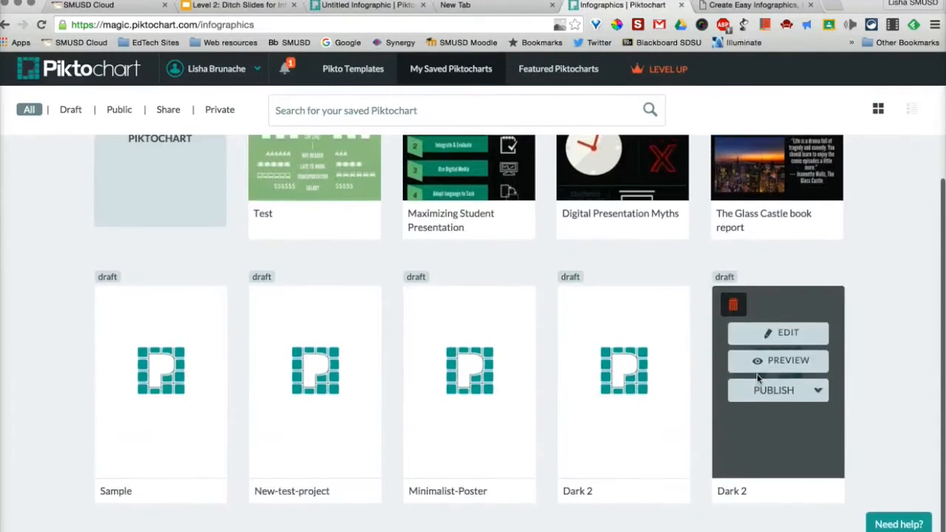
pyautogui.scroll(3, 761, 377)
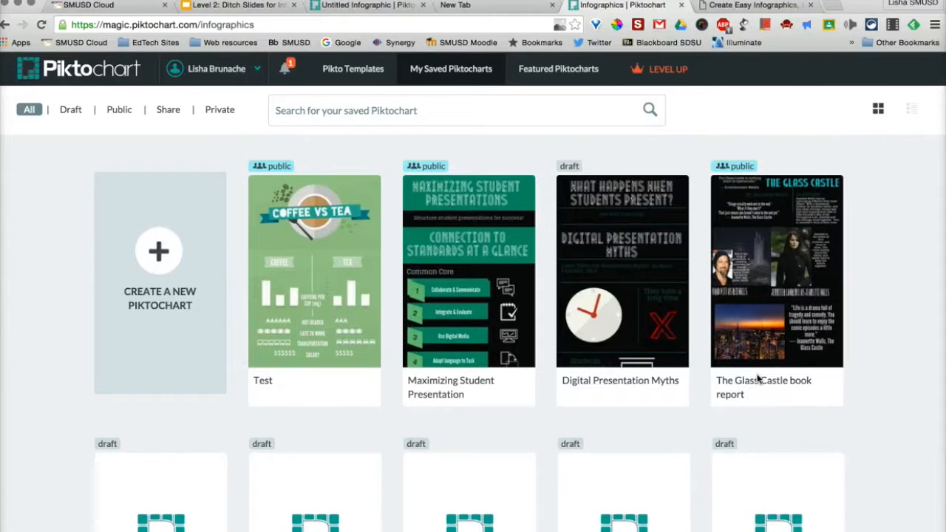